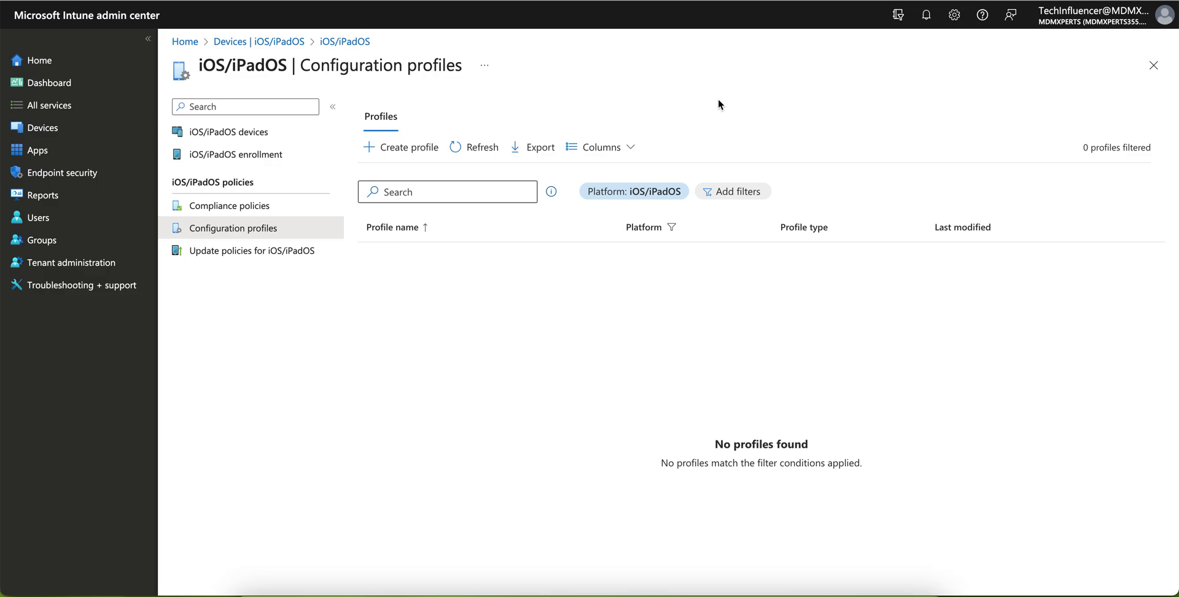
Step: Go to the iOS/iPadOS configuration profiles list under Devices
click(86, 129)
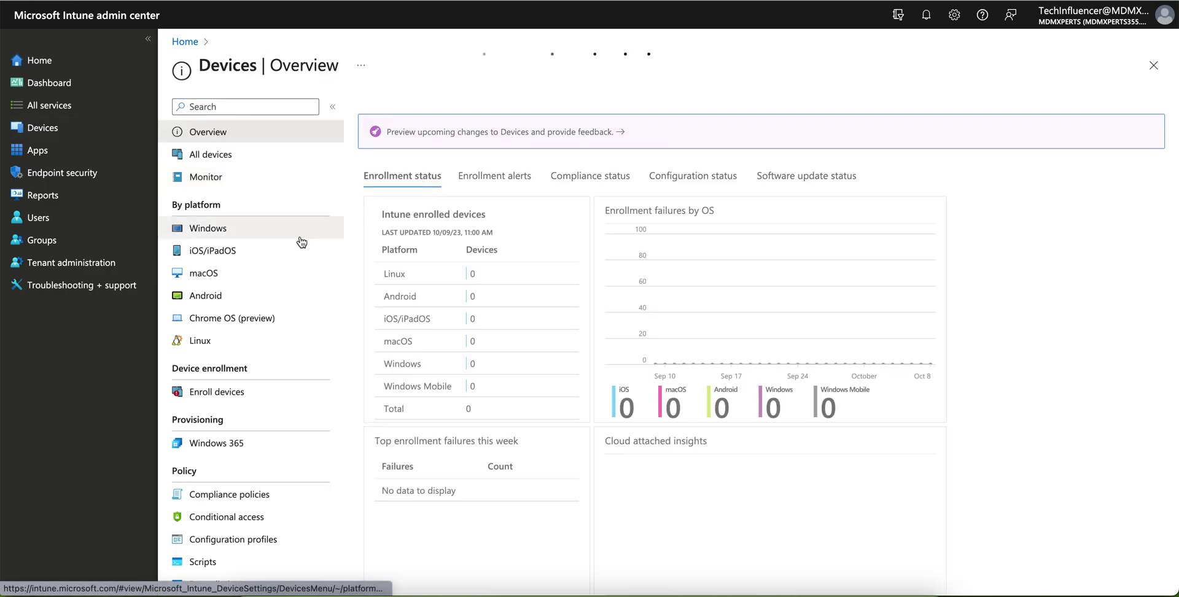
click(274, 251)
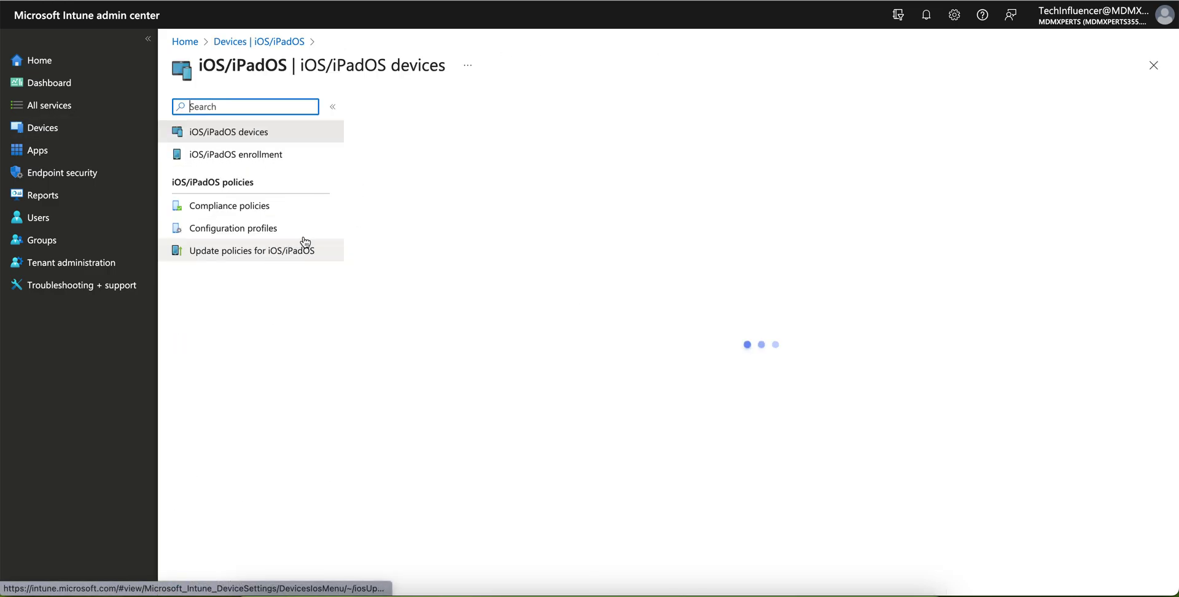
click(290, 238)
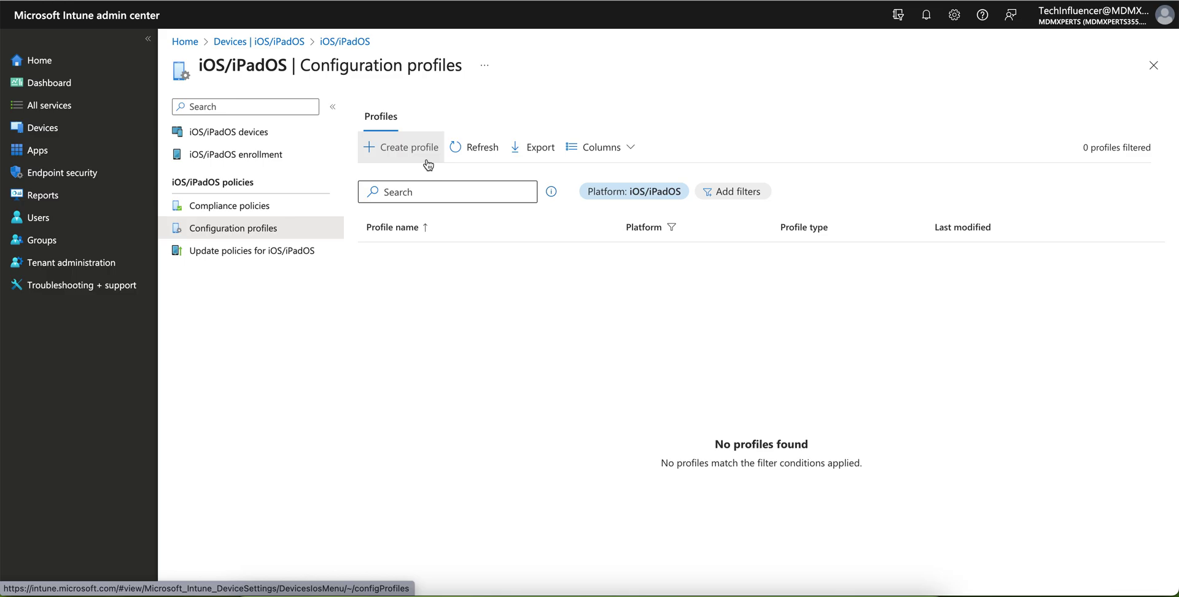
Step: Start a new iOS/iPadOS profile of type Settings catalog, after briefly trying a Templates option
click(426, 159)
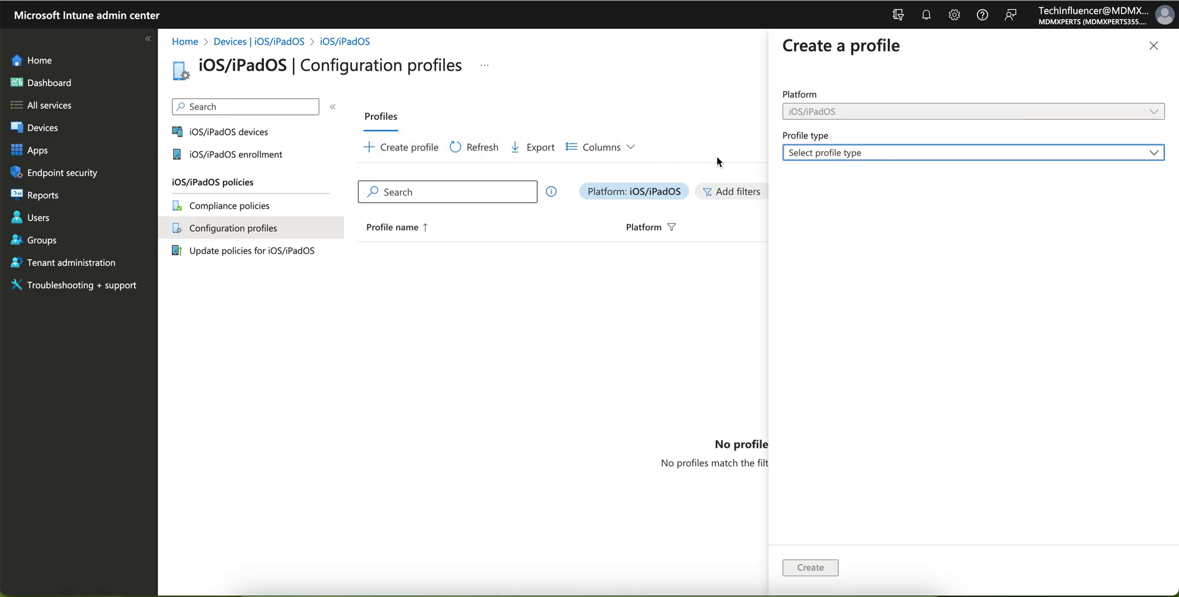
click(836, 155)
click(851, 195)
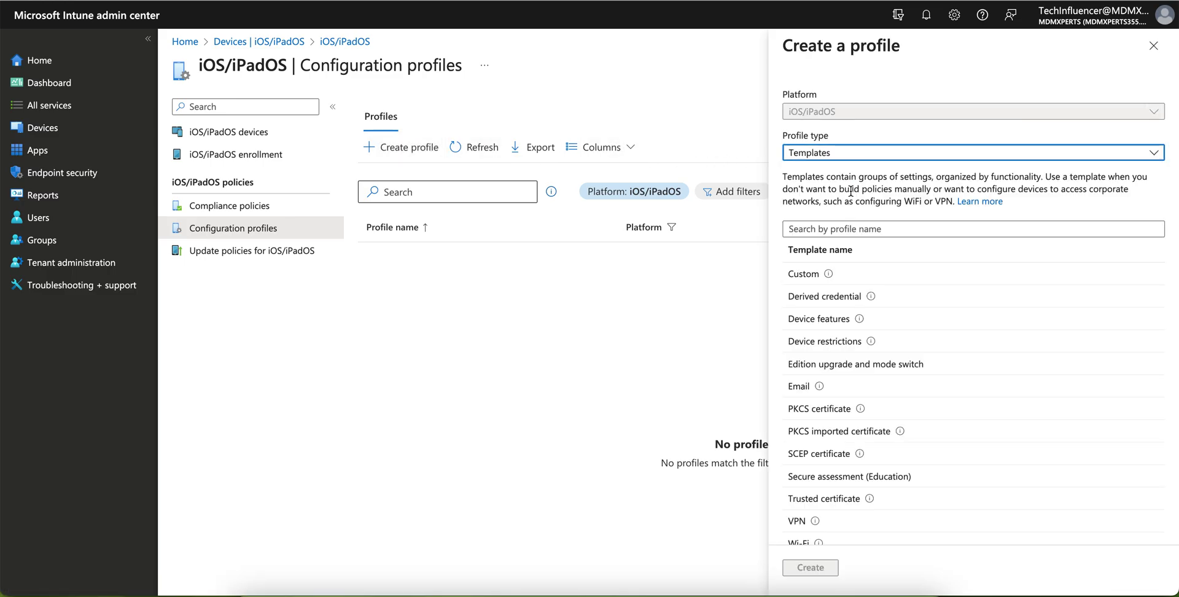
scroll(949, 317, down, 1)
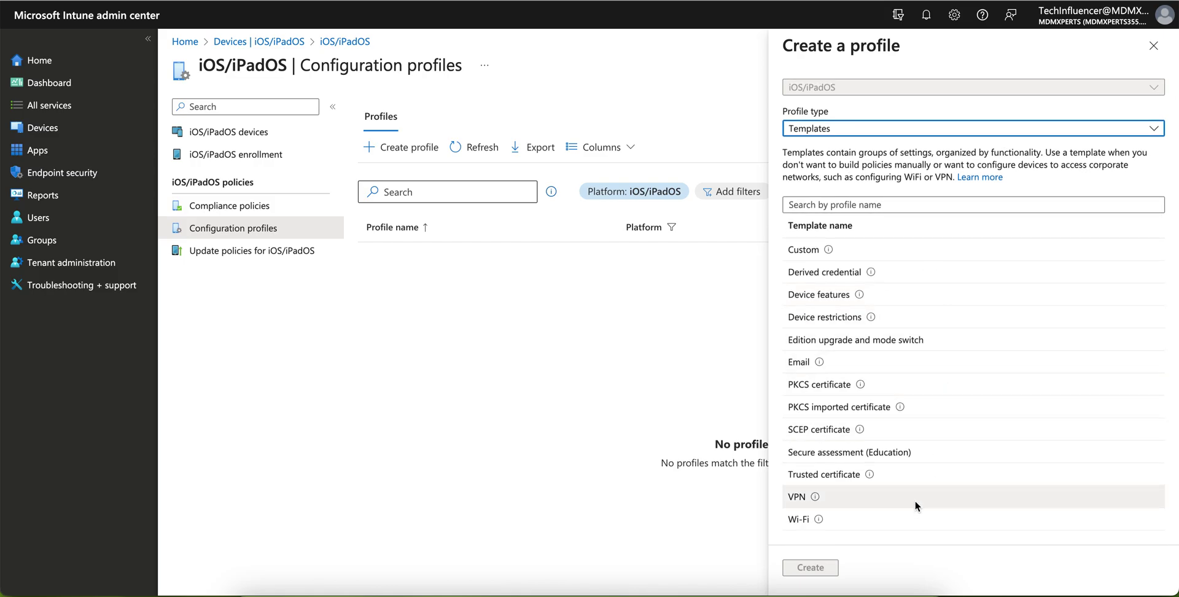
mouse_move(838, 431)
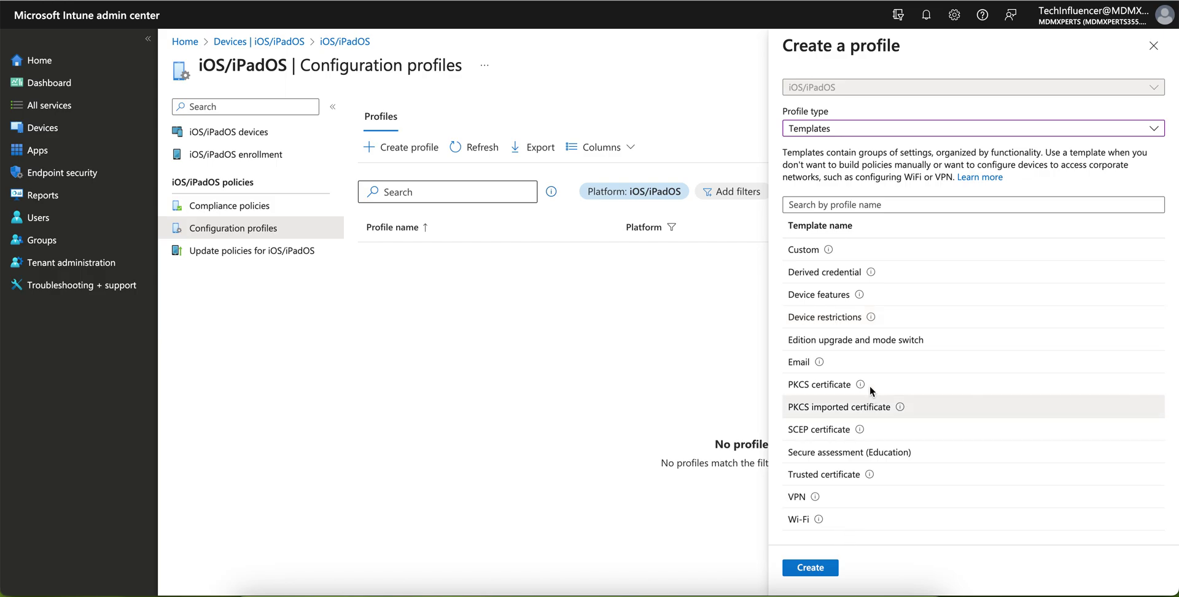
click(837, 331)
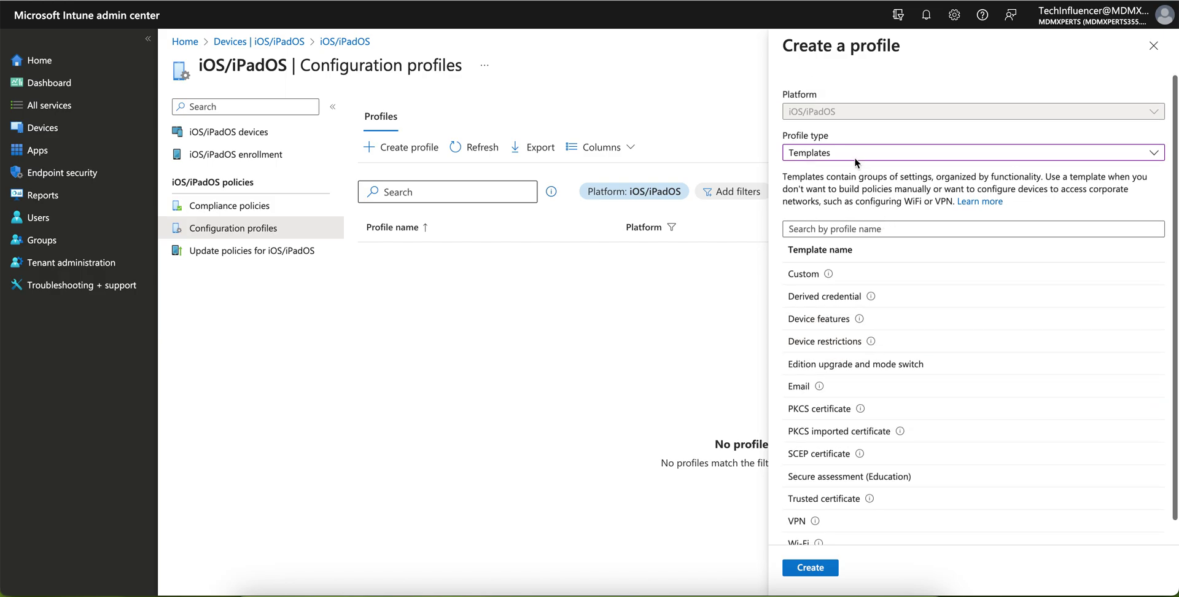
click(848, 154)
click(847, 174)
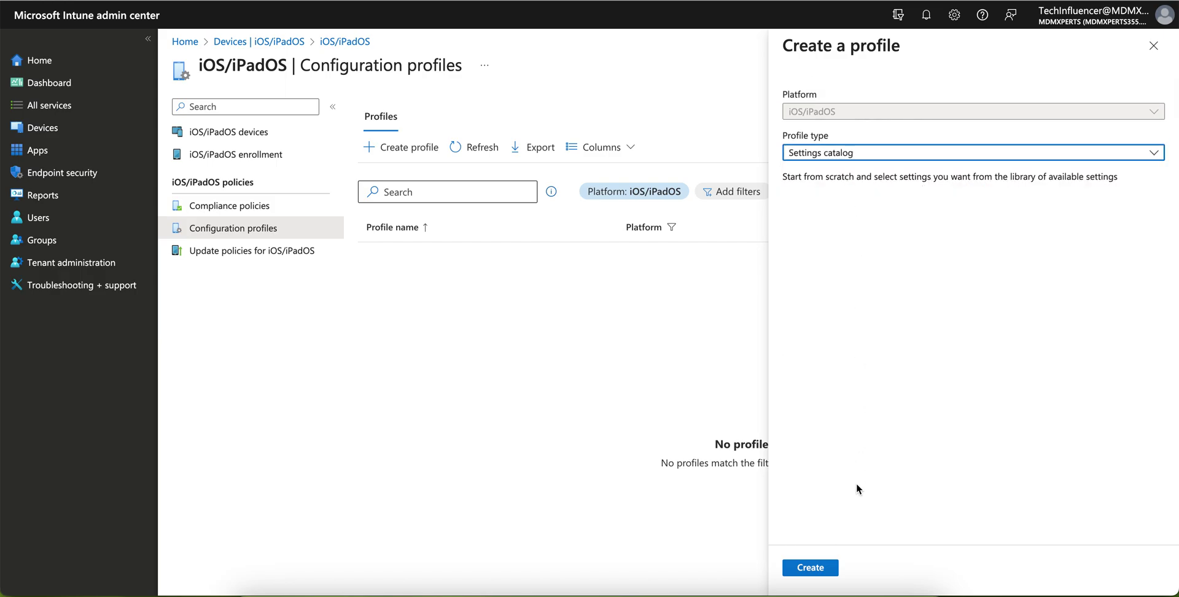
click(819, 567)
click(403, 153)
Step: Name the profile 'Block App Download on IOS Devices' and open the settings picker
text(Block)
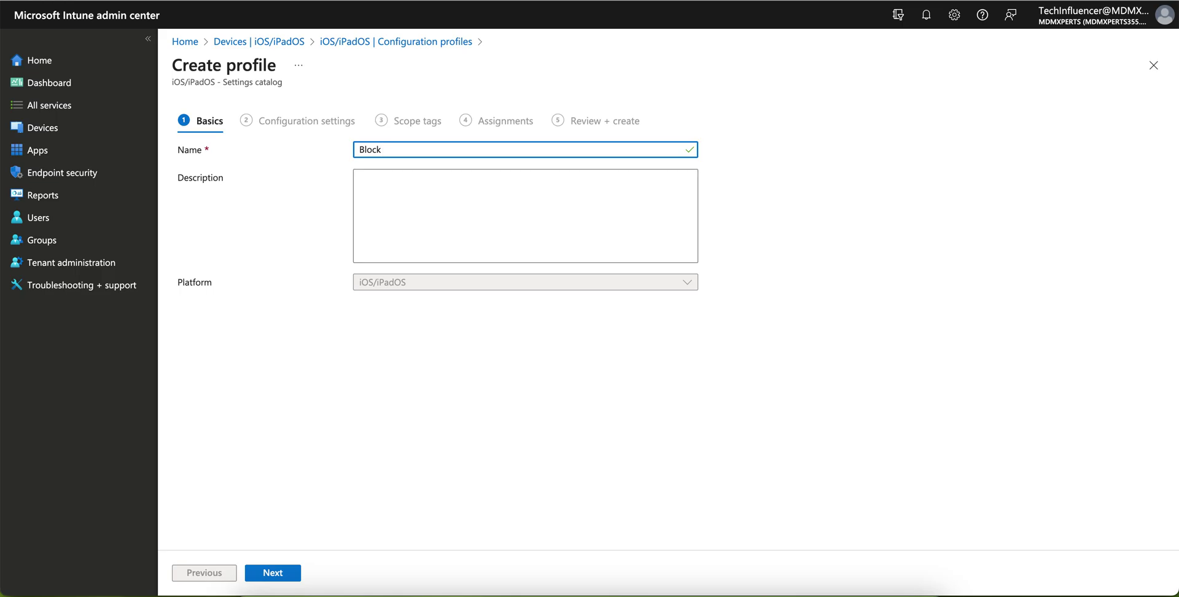
text( App Download)
text( on IOS Devices)
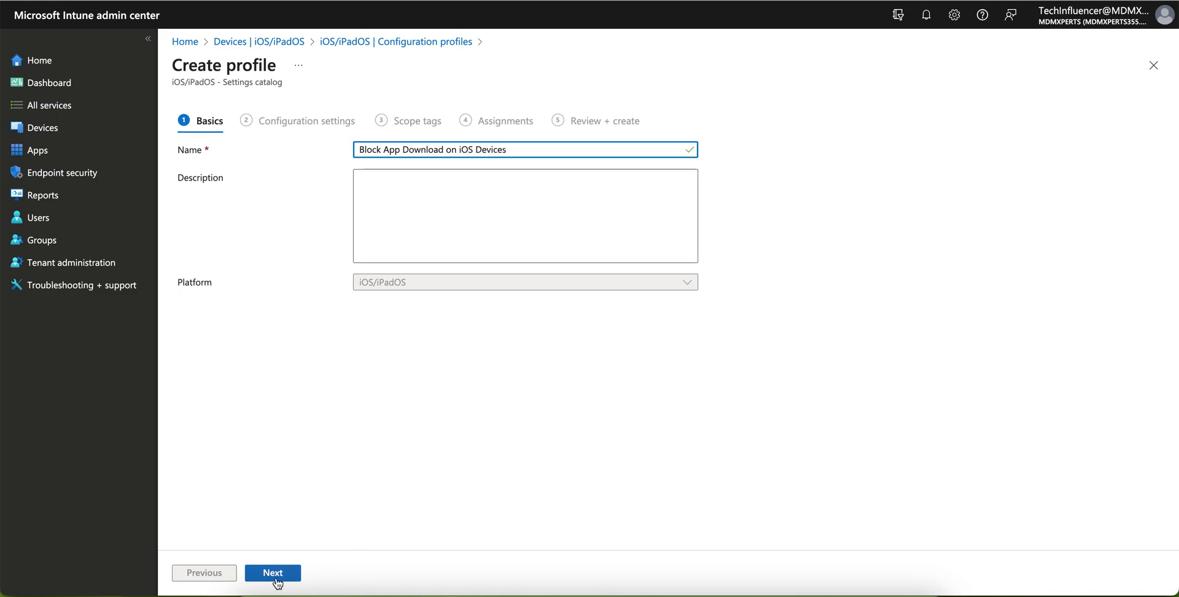
click(276, 576)
click(219, 320)
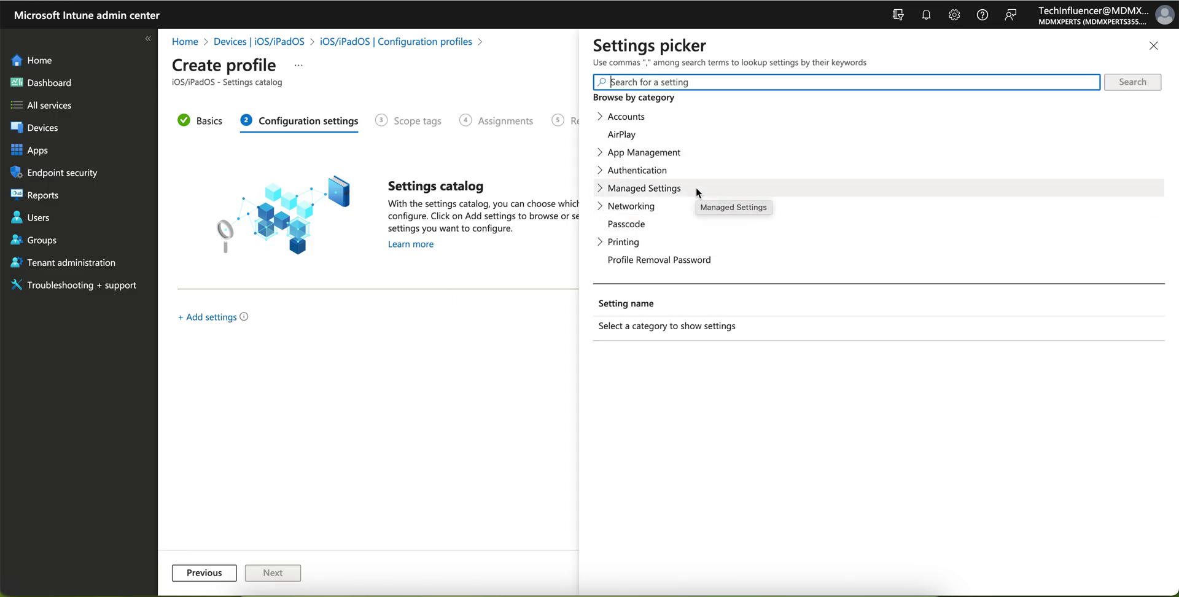
Step: Select the Restrictions category in the picker and scroll through its settings
scroll(771, 186, down, 3)
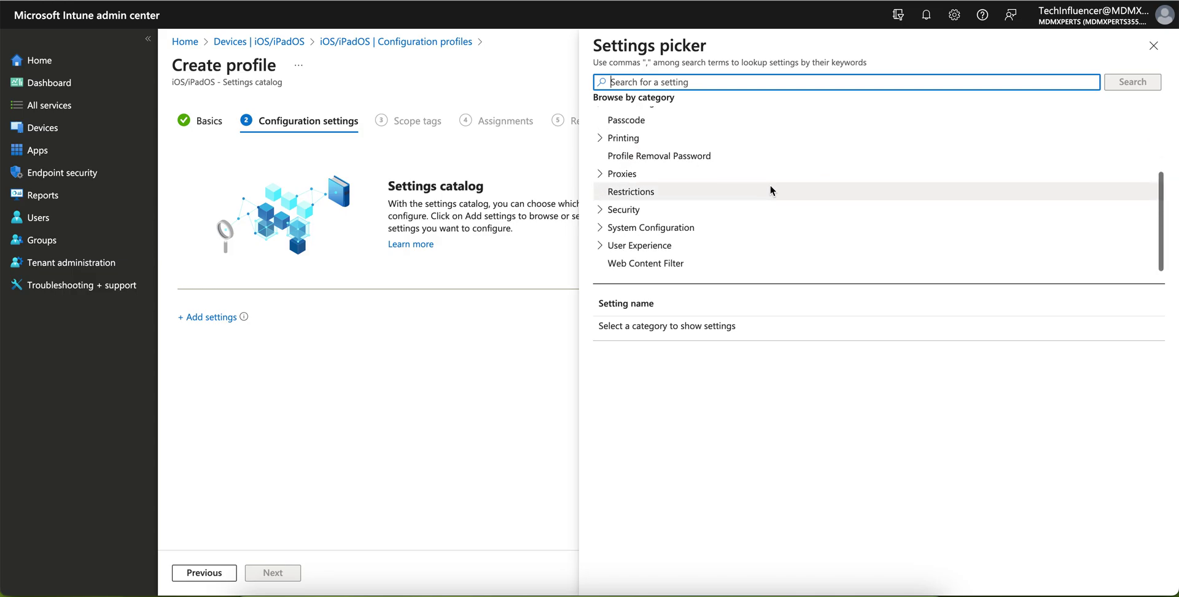
click(639, 193)
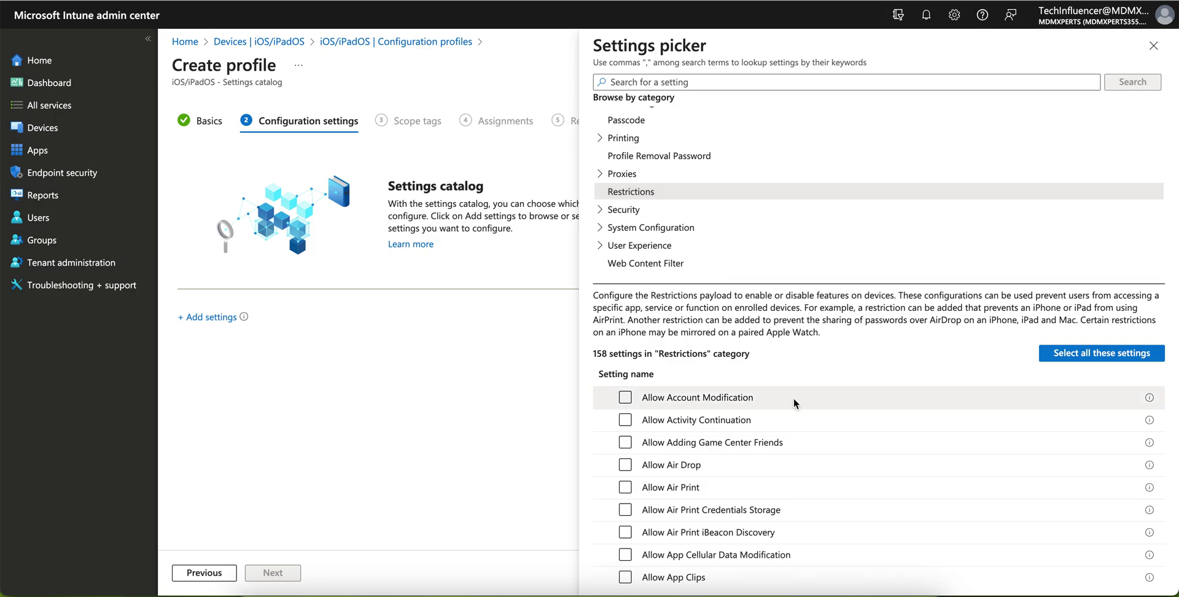
scroll(794, 397, down, 1)
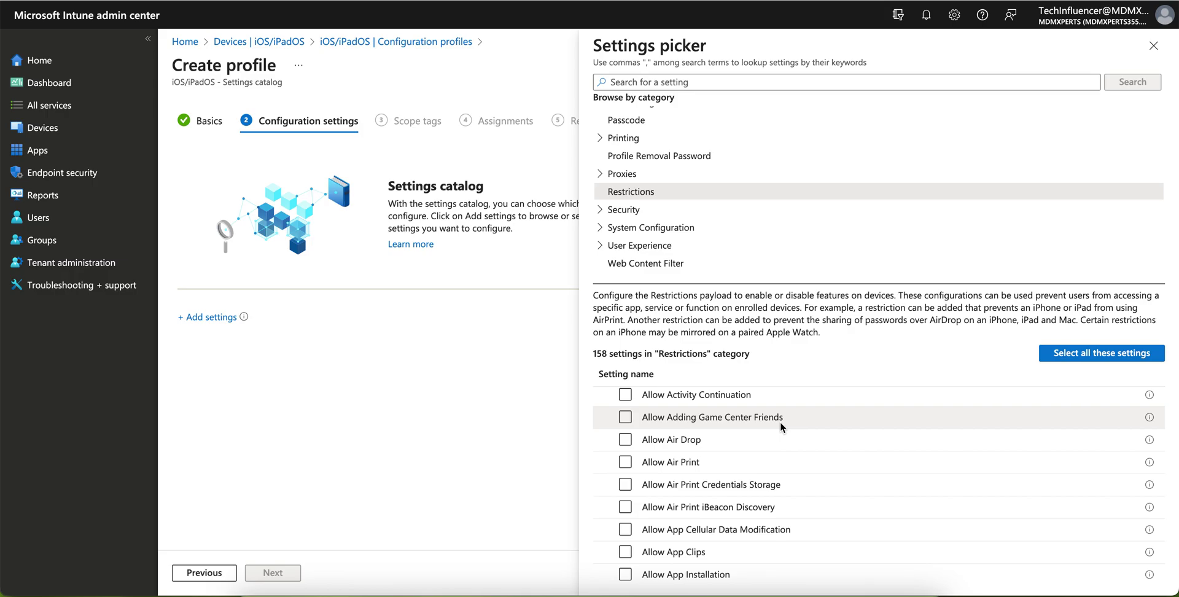
scroll(824, 456, down, 3)
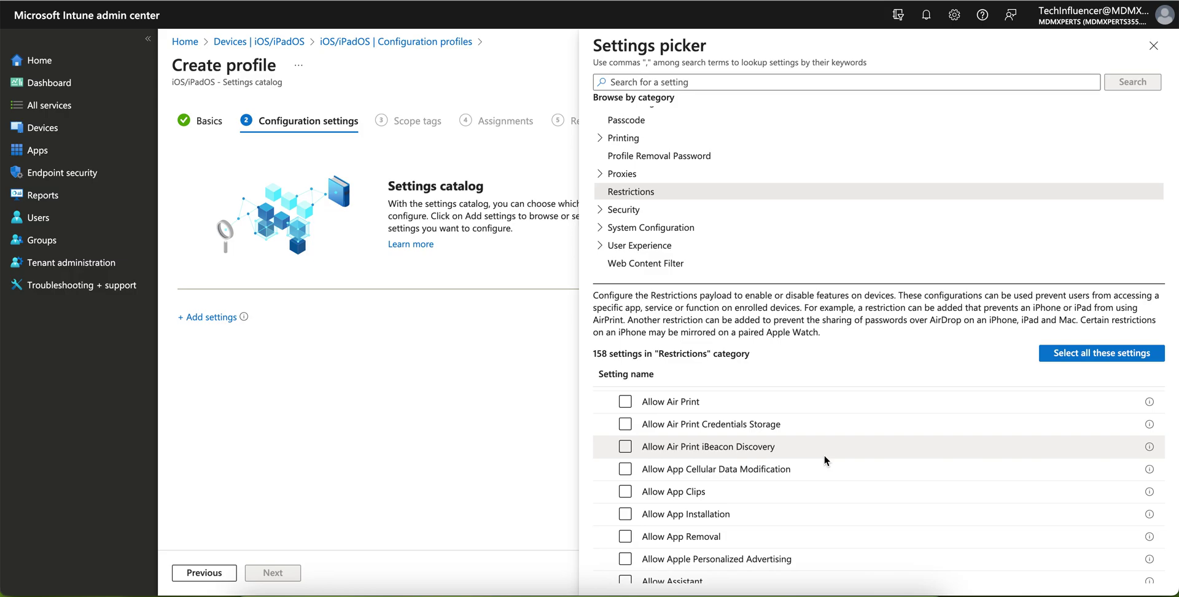
scroll(825, 455, down, 3)
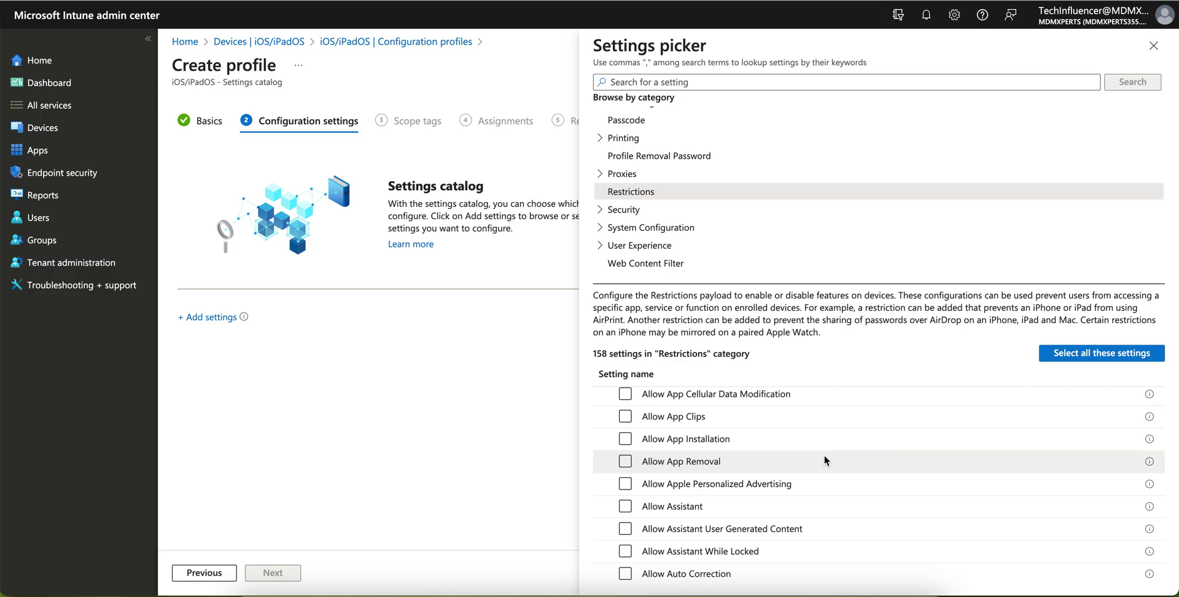
Step: Add Allow App Installation, Allow App Removal, Allow Air Drop and Allow Air Print
click(625, 439)
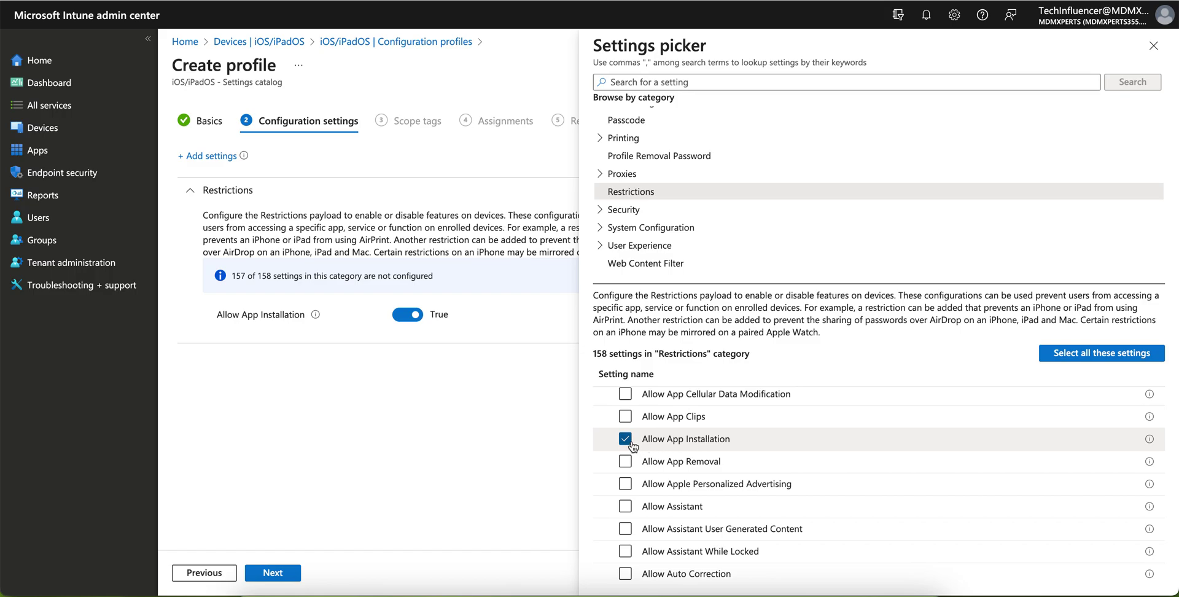
click(625, 462)
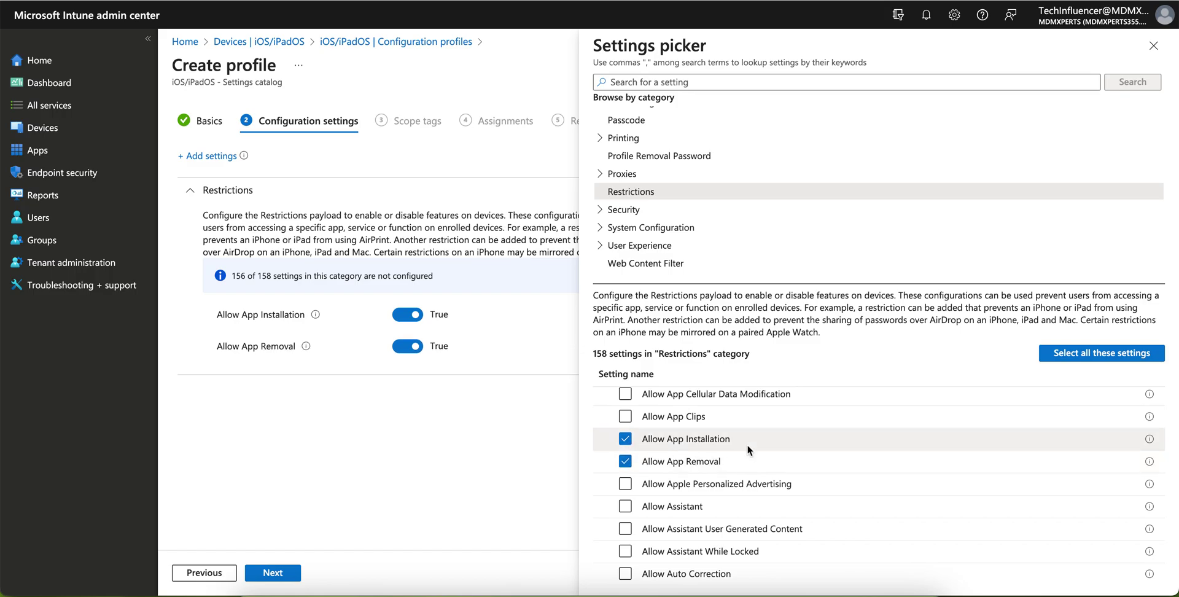
scroll(747, 444, up, 1)
scroll(747, 444, up, 1)
scroll(747, 444, up, 1)
scroll(747, 445, up, 2)
click(625, 443)
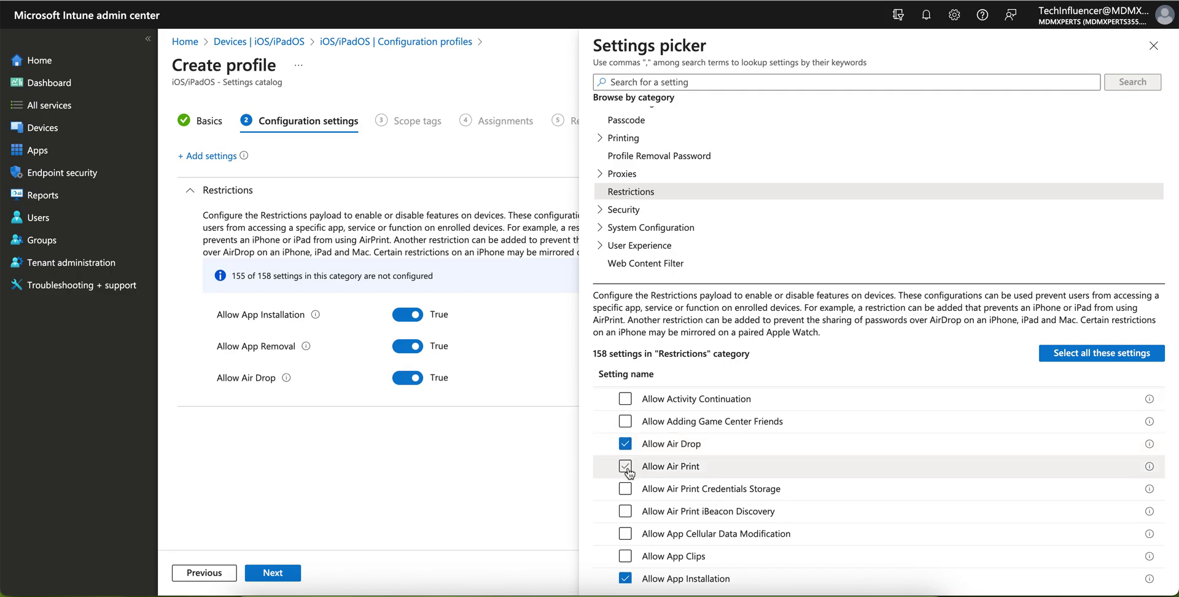
click(626, 466)
Step: Add Allow Automatic App Downloads and Allow Cloud Backup
scroll(798, 459, up, 1)
scroll(798, 460, down, 5)
scroll(798, 465, down, 2)
scroll(798, 465, down, 1)
scroll(798, 461, down, 2)
click(626, 492)
scroll(803, 489, down, 2)
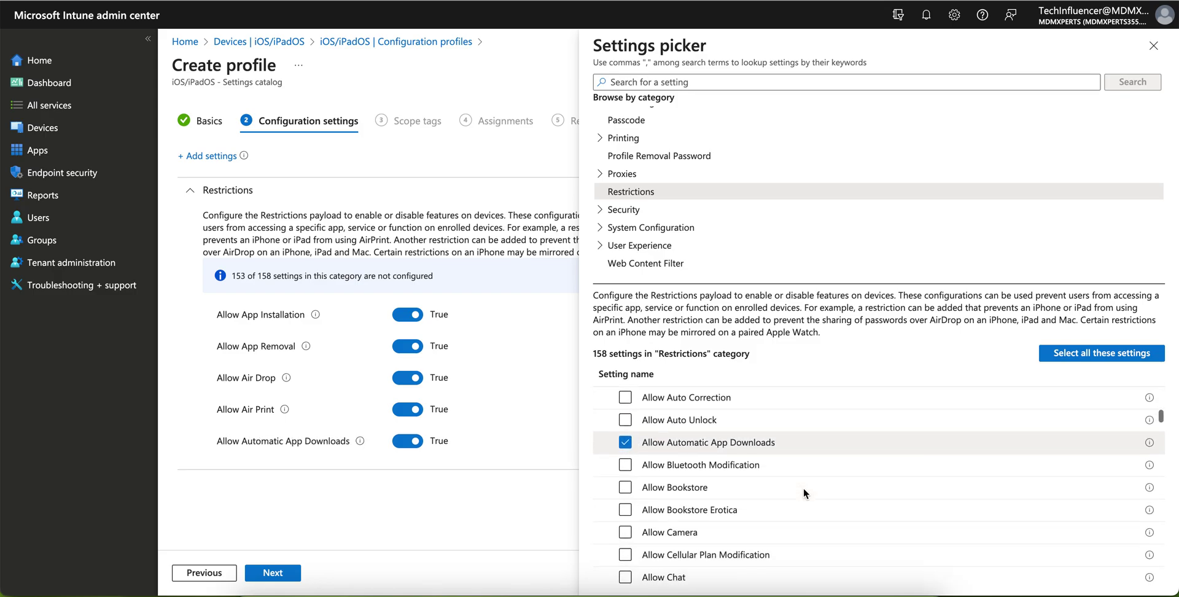
scroll(772, 456, down, 2)
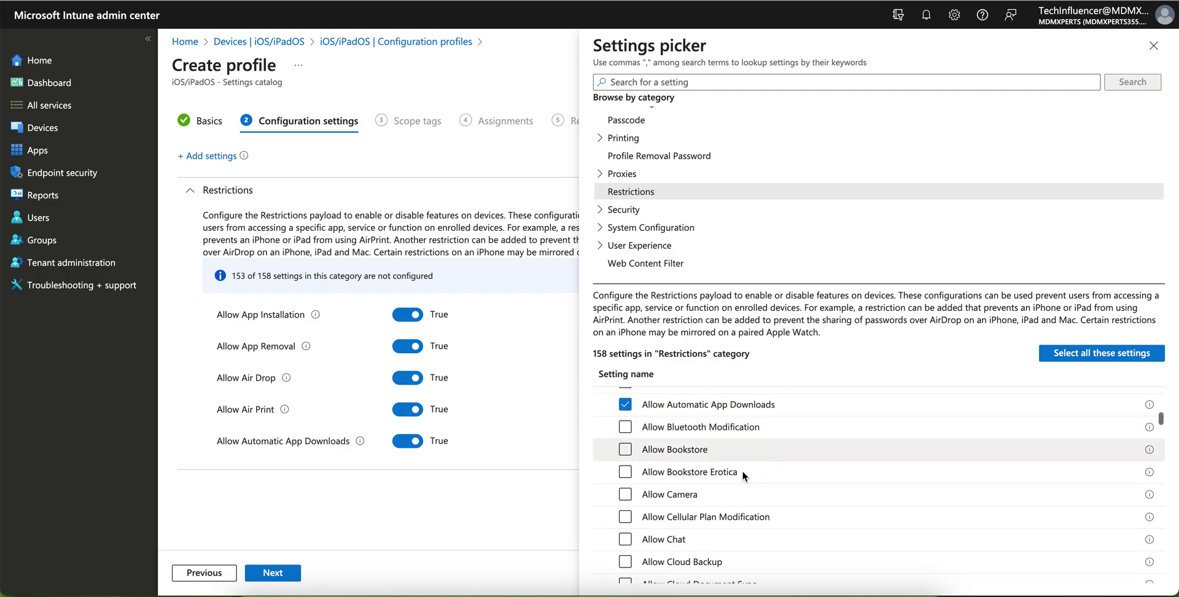
scroll(811, 477, down, 4)
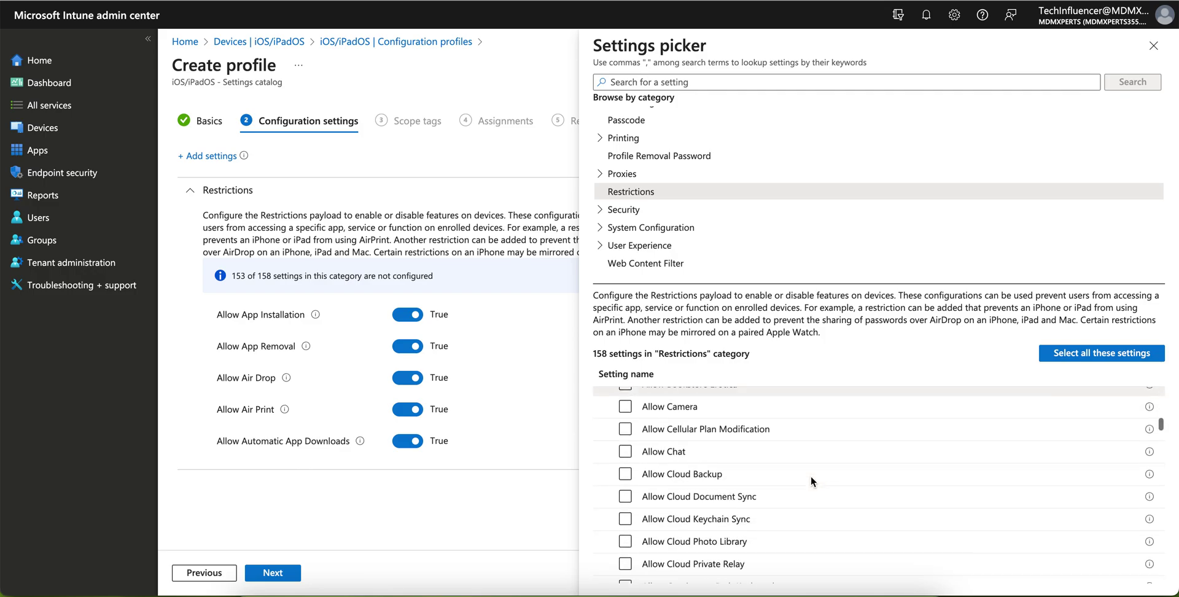
click(696, 477)
Step: Add Allow iTunes, Allow Paired Watch and Allow Password Sharing
scroll(827, 468, down, 3)
scroll(827, 468, down, 5)
scroll(827, 468, down, 2)
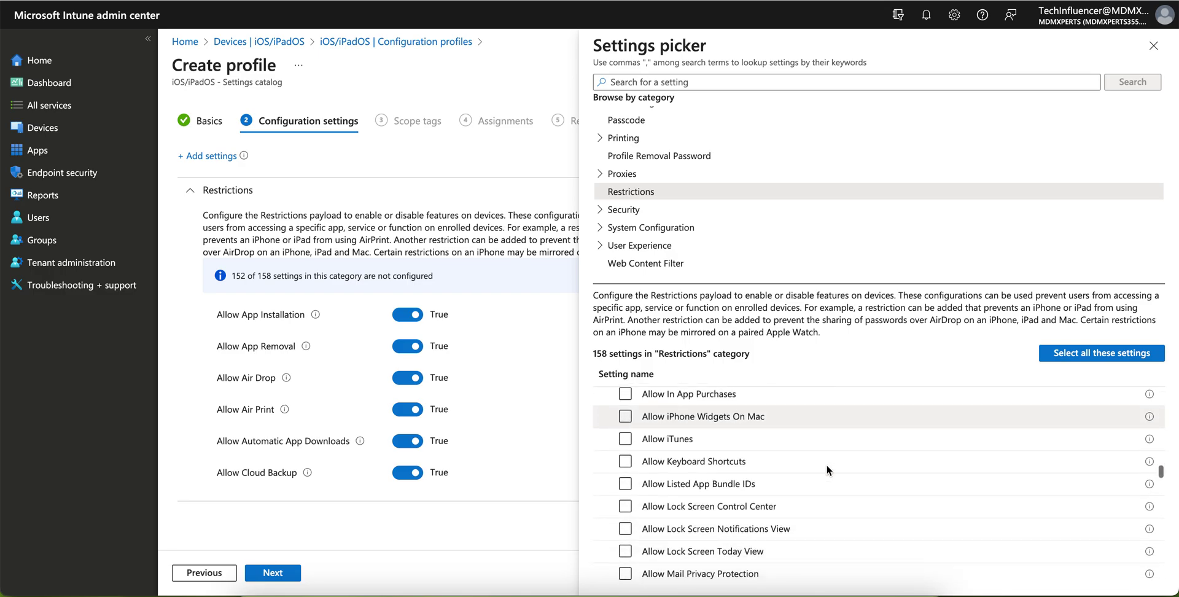
click(625, 437)
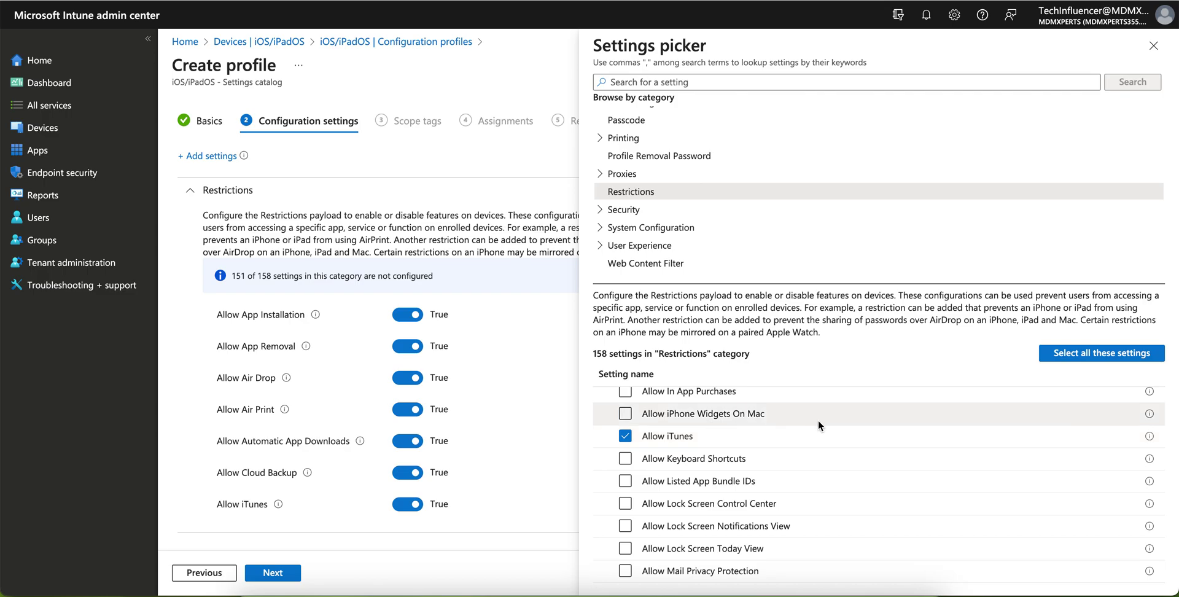
scroll(861, 463, down, 3)
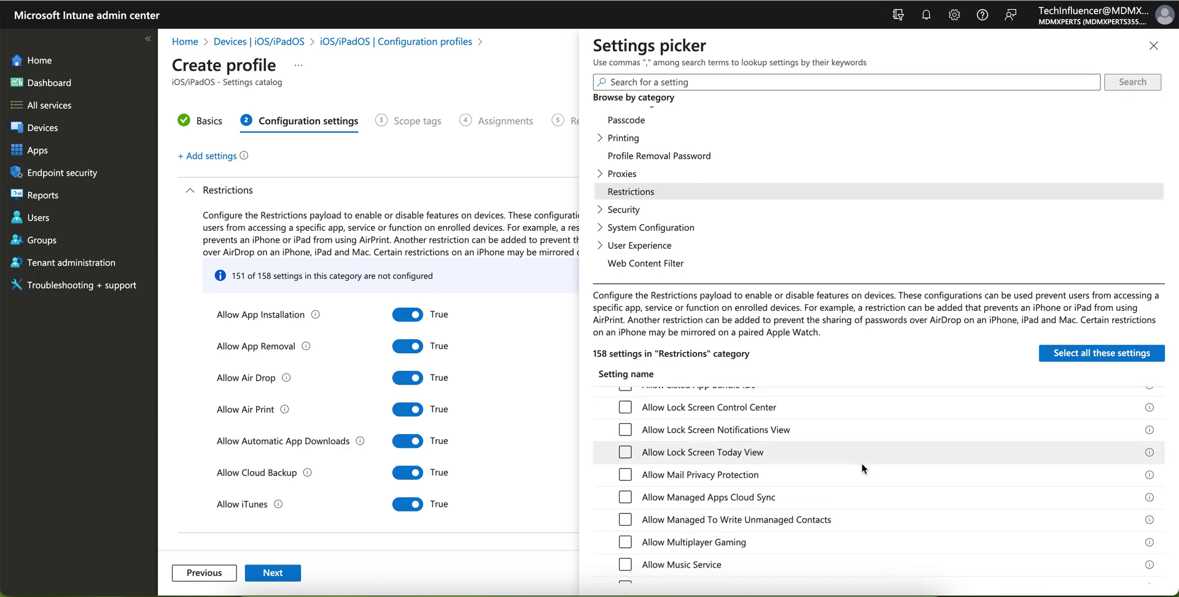
scroll(862, 463, down, 3)
scroll(861, 464, down, 2)
scroll(861, 463, down, 3)
scroll(862, 463, down, 1)
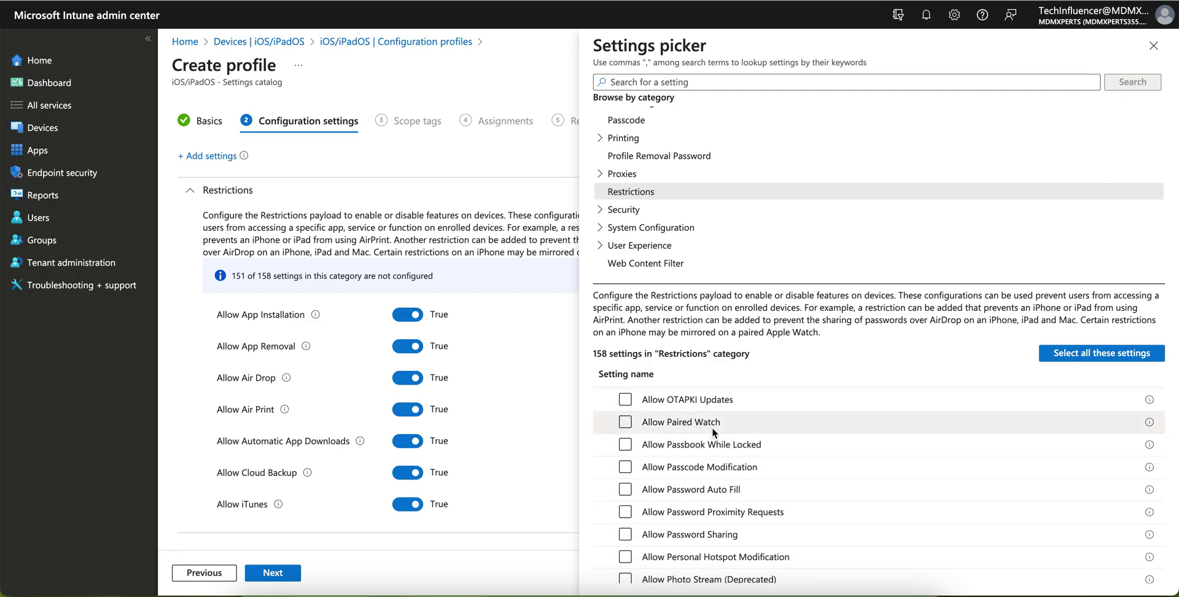
click(625, 423)
scroll(905, 466, down, 2)
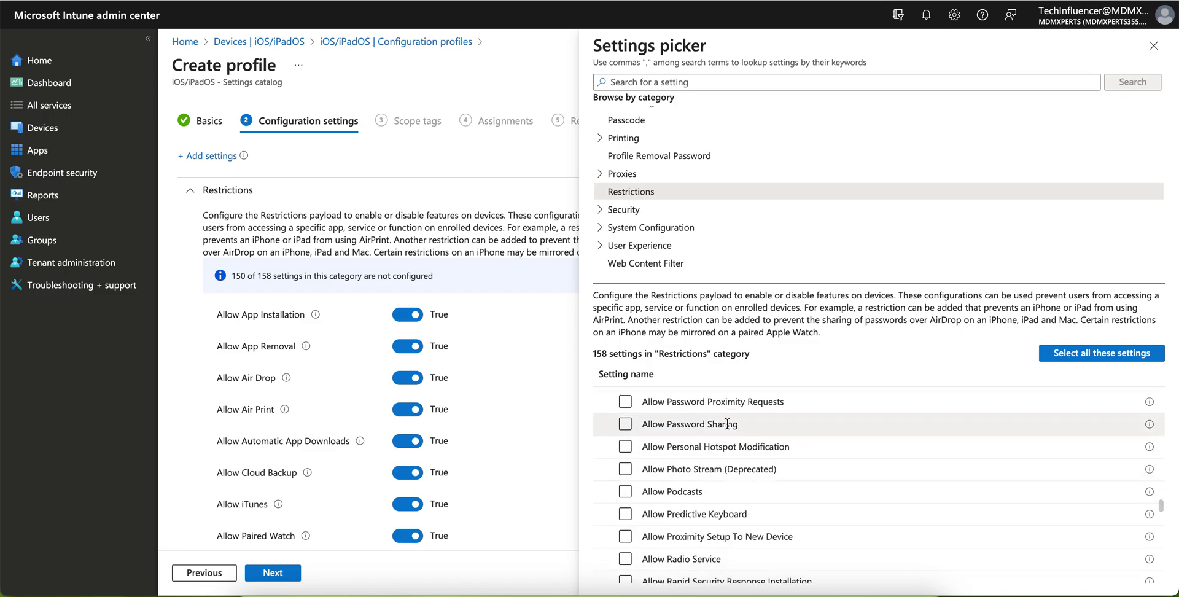
click(625, 424)
Step: Add Allow System App Removal and close the settings picker
scroll(886, 466, down, 1)
scroll(886, 466, down, 1)
scroll(886, 466, down, 2)
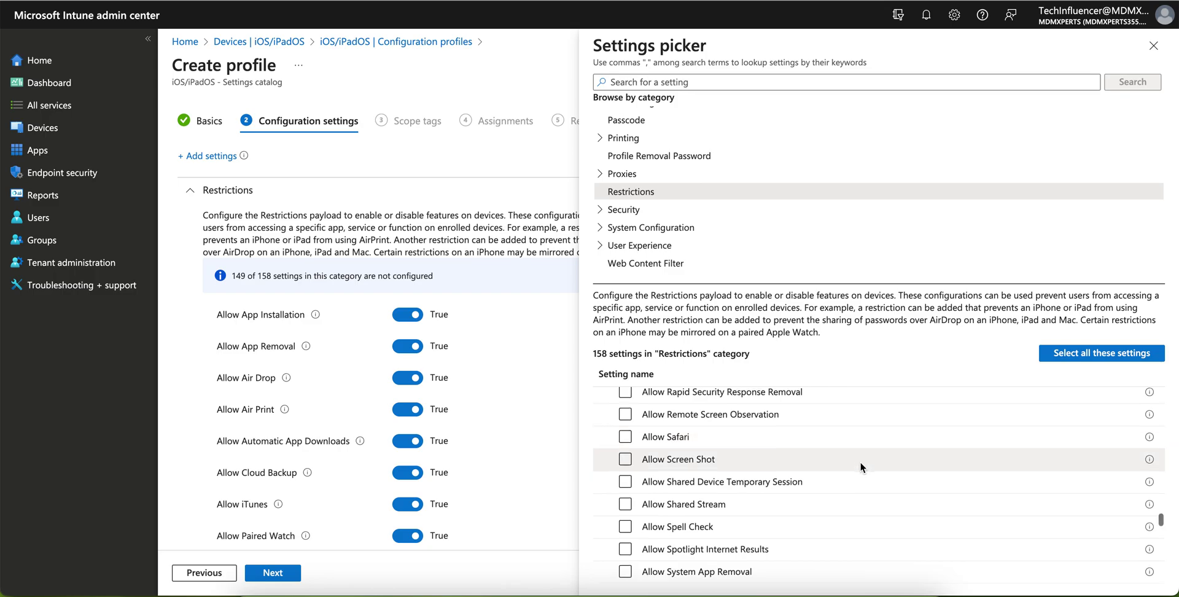
scroll(799, 460, down, 1)
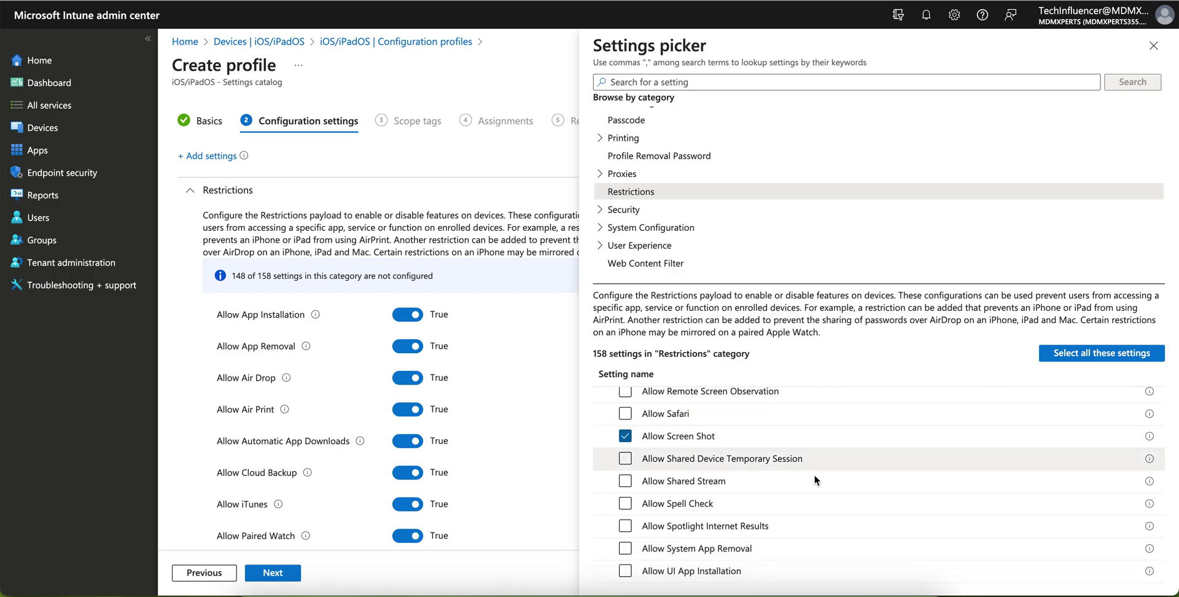
scroll(817, 477, down, 3)
scroll(817, 476, down, 1)
scroll(817, 476, down, 4)
scroll(817, 477, up, 3)
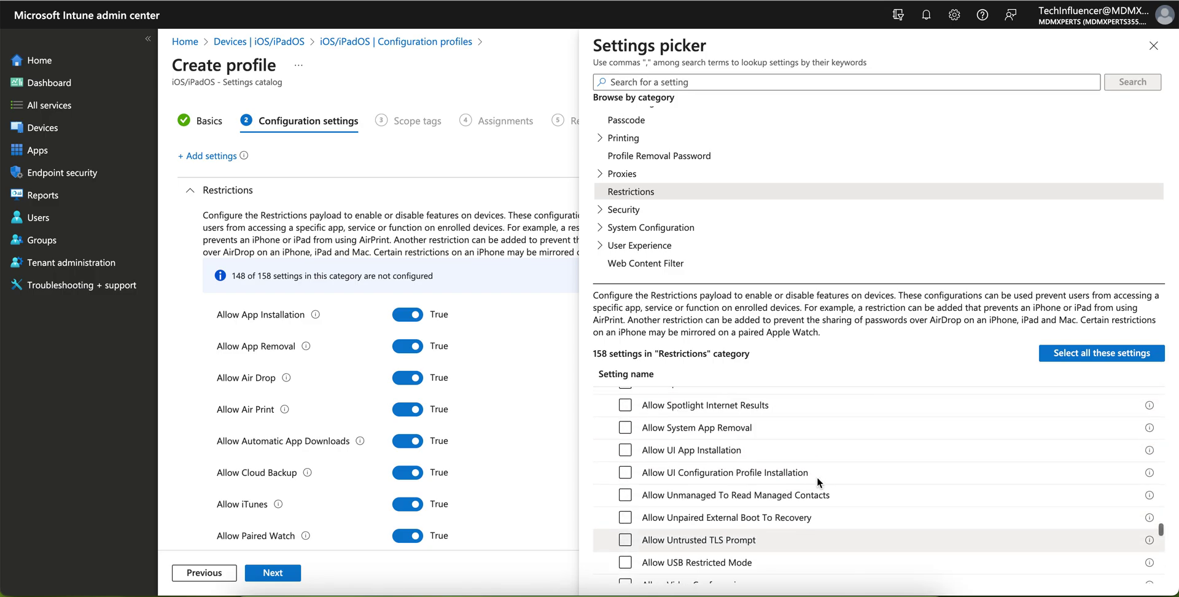
click(625, 427)
scroll(819, 465, down, 3)
scroll(819, 464, up, 2)
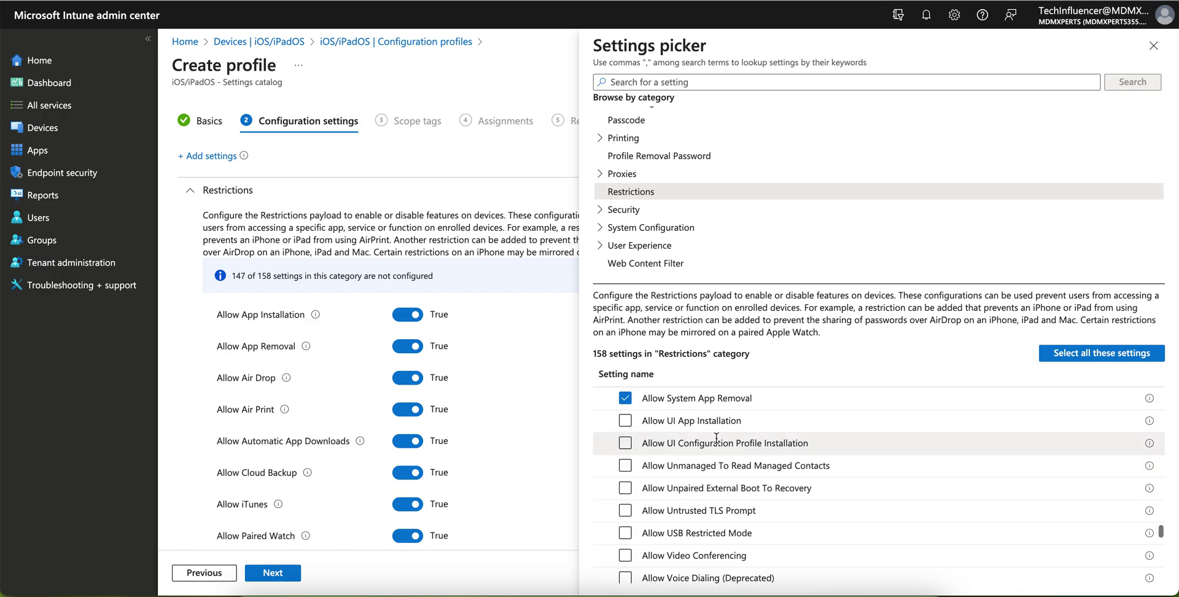
scroll(843, 500, down, 2)
scroll(842, 500, down, 5)
scroll(842, 500, down, 1)
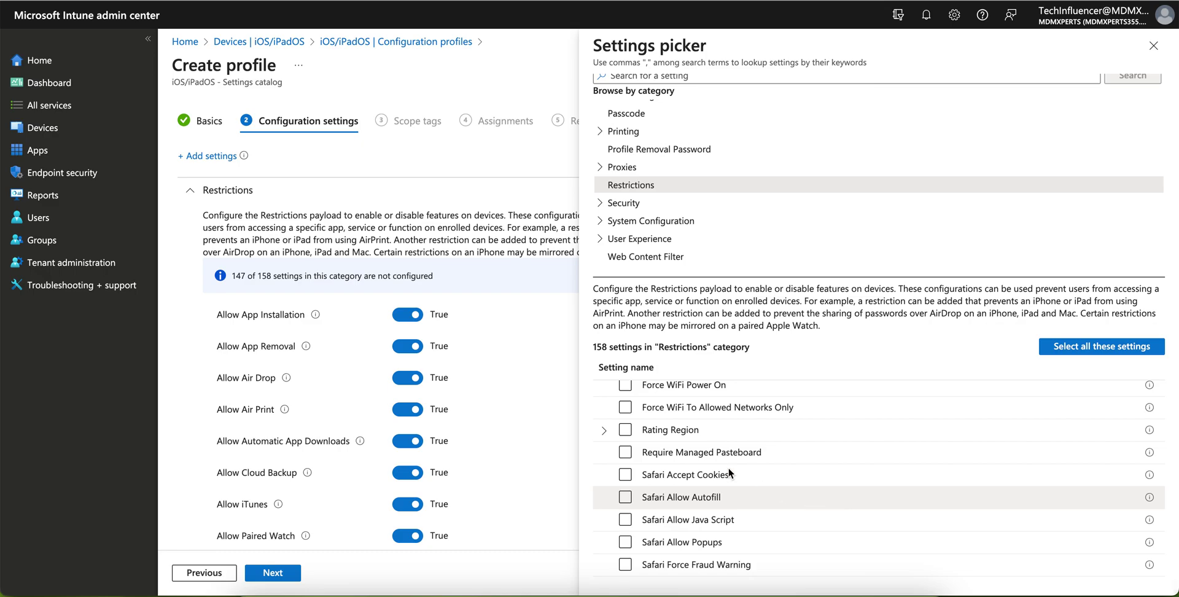
click(1155, 49)
Step: Scroll through the added Restrictions settings to review their descriptions
scroll(731, 387, down, 2)
scroll(732, 387, down, 2)
scroll(445, 201, up, 2)
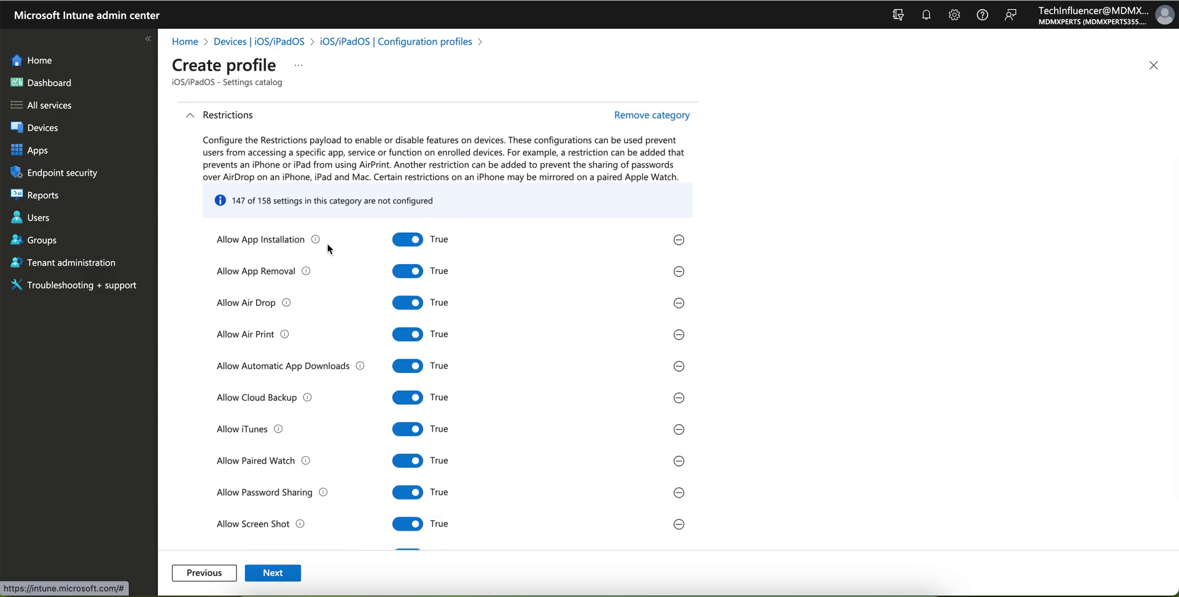
mouse_move(315, 314)
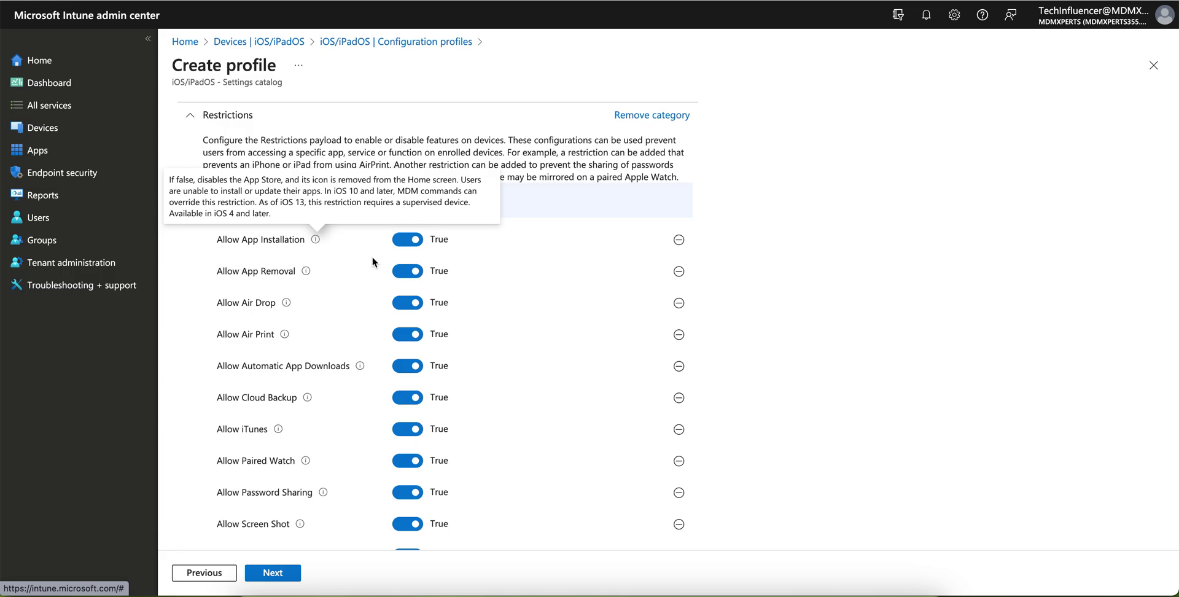
scroll(355, 432, down, 1)
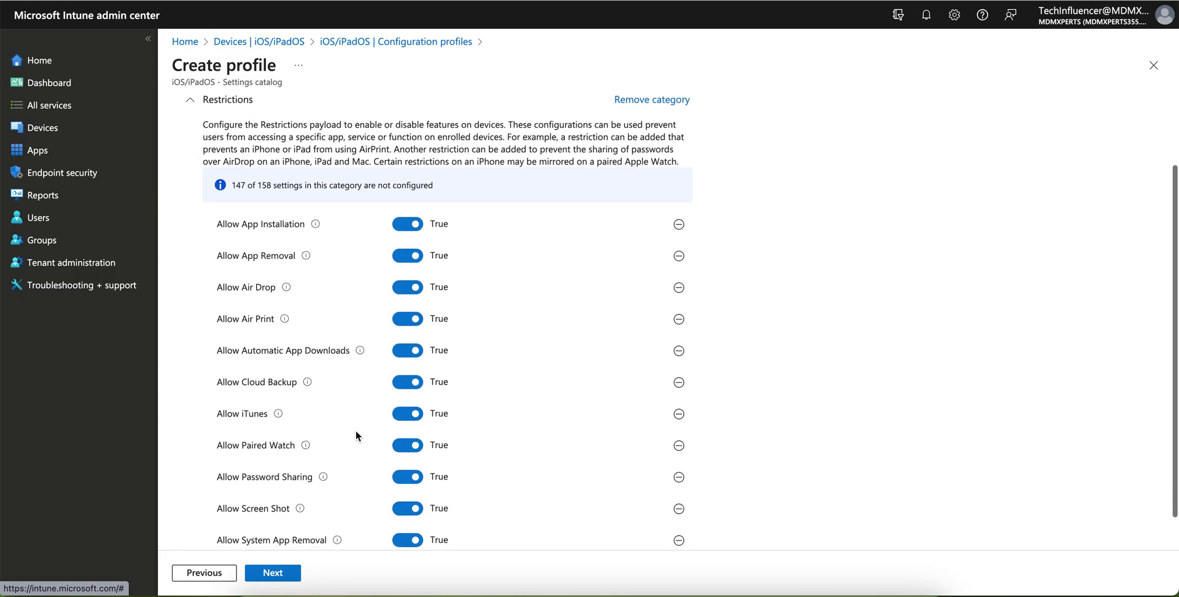
scroll(356, 432, down, 1)
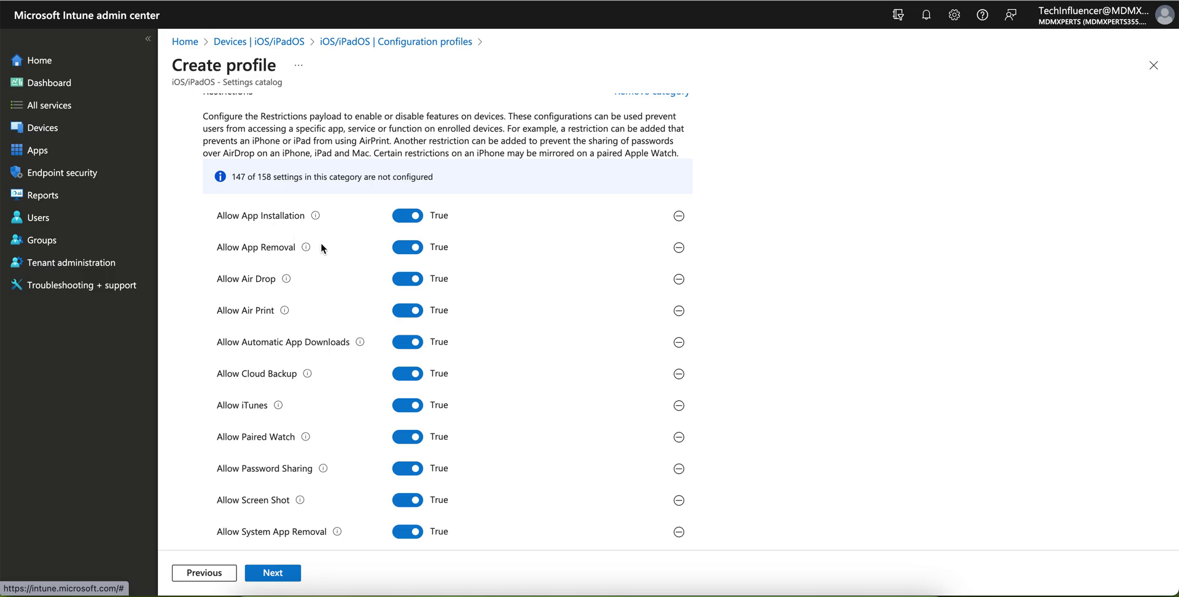
Step: Toggle Allow App Removal and Allow App Installation off and back, leaving both True
click(415, 252)
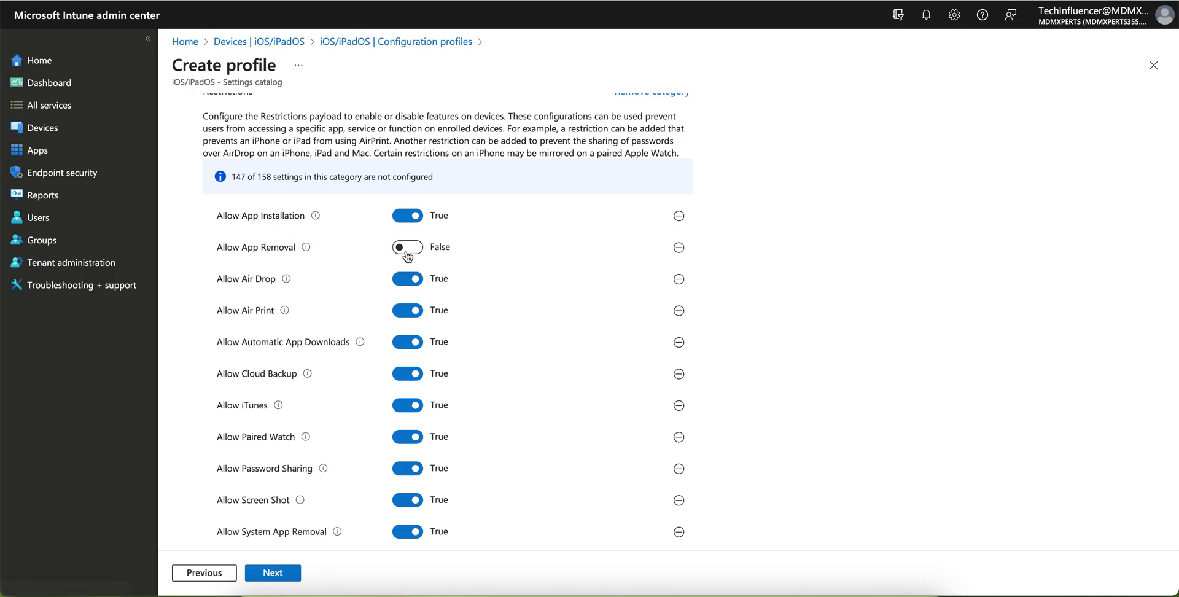
click(417, 255)
click(408, 253)
click(407, 253)
click(405, 216)
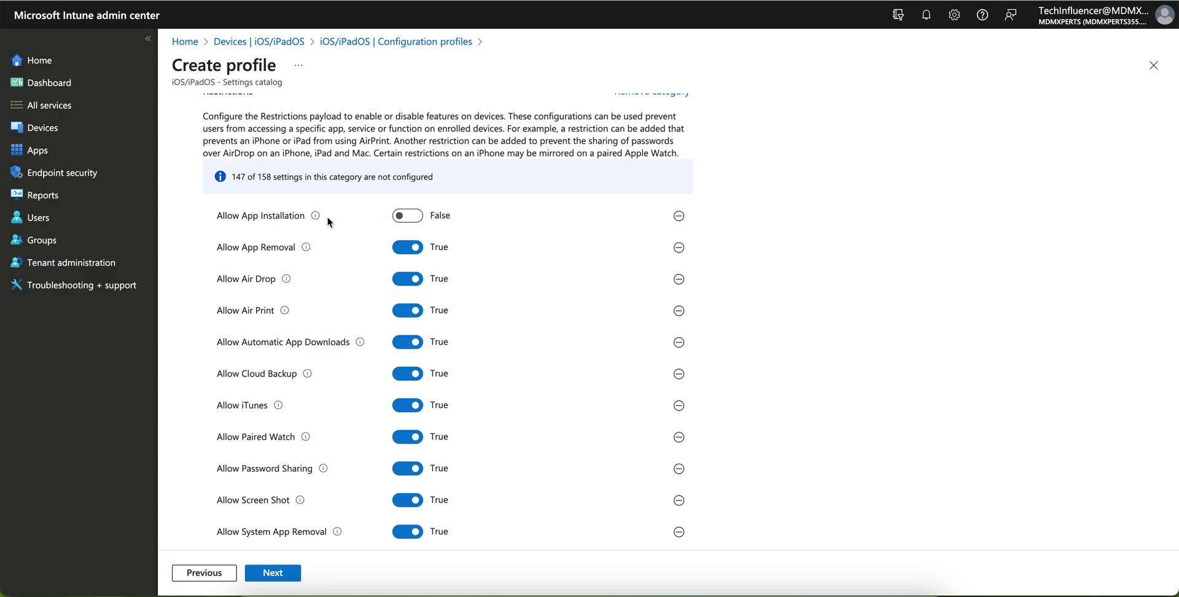
mouse_move(315, 216)
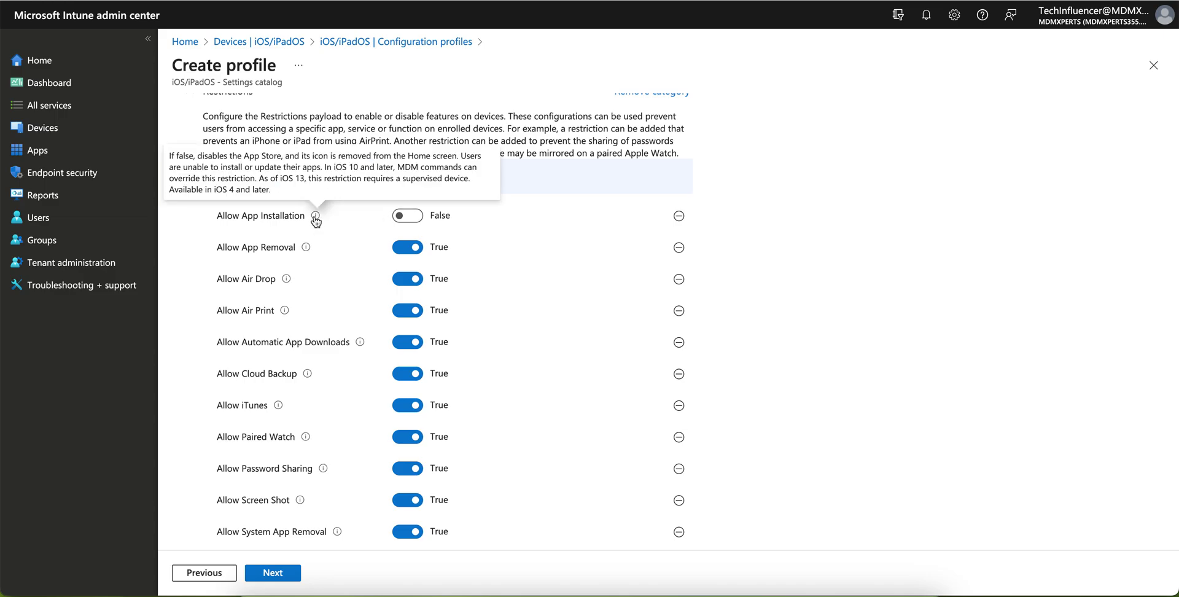
click(421, 222)
Step: Scroll down to read the Automatic App Downloads, Cloud Backup, iTunes and System App Removal descriptions
scroll(346, 230, down, 1)
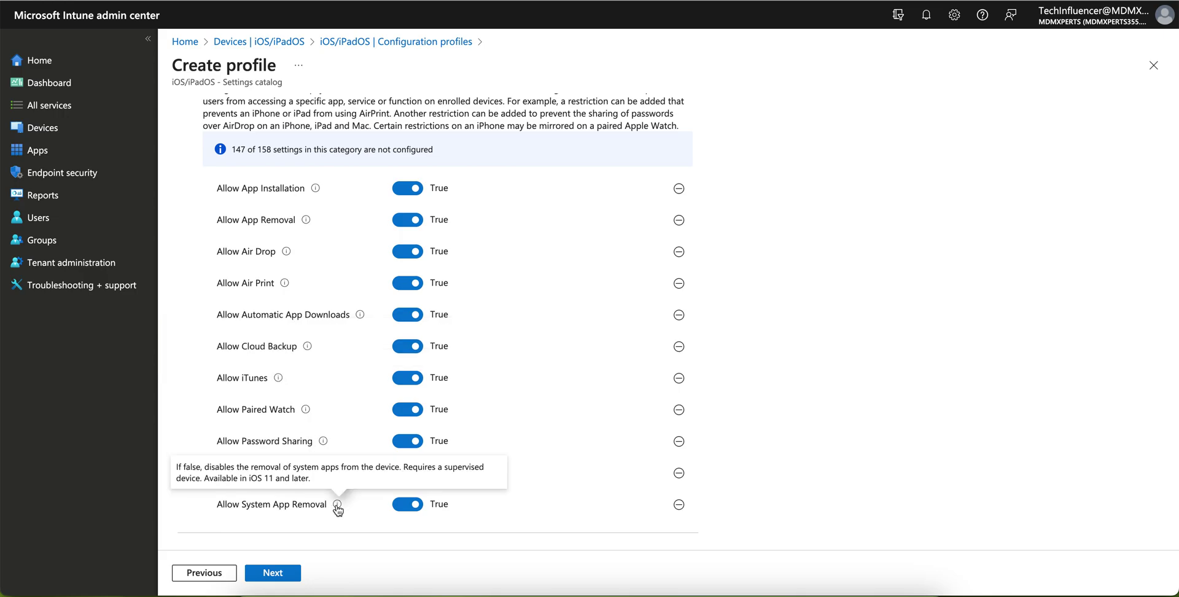
Step: Remove every added restriction except Allow Cloud Backup, from System App Removal to Automatic App Downloads
mouse_move(338, 532)
click(679, 504)
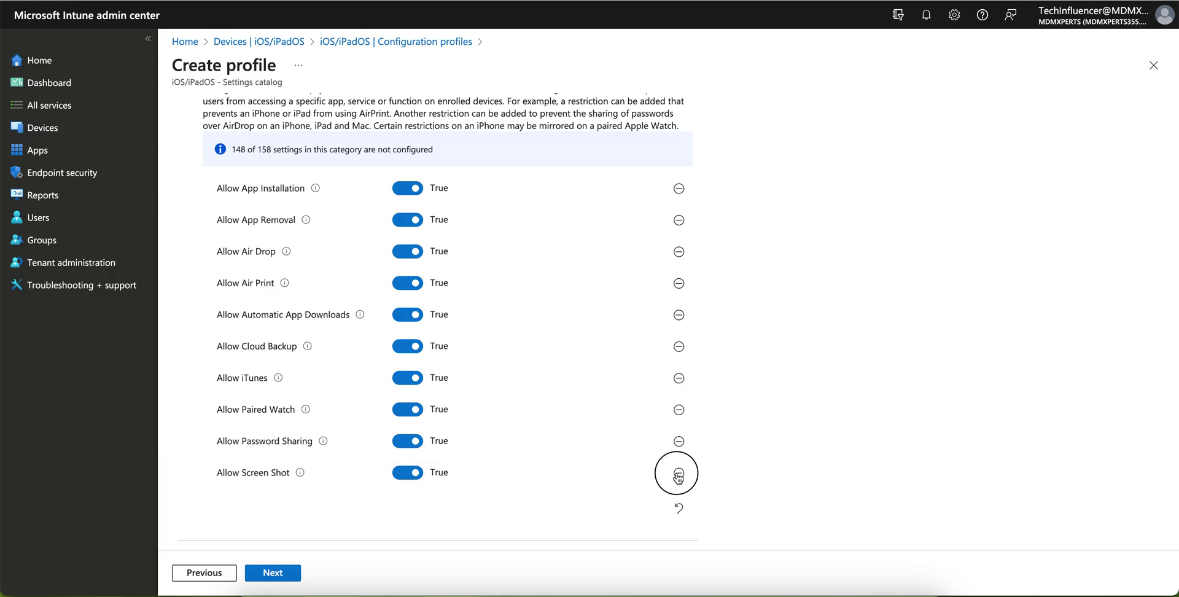
click(678, 473)
click(679, 441)
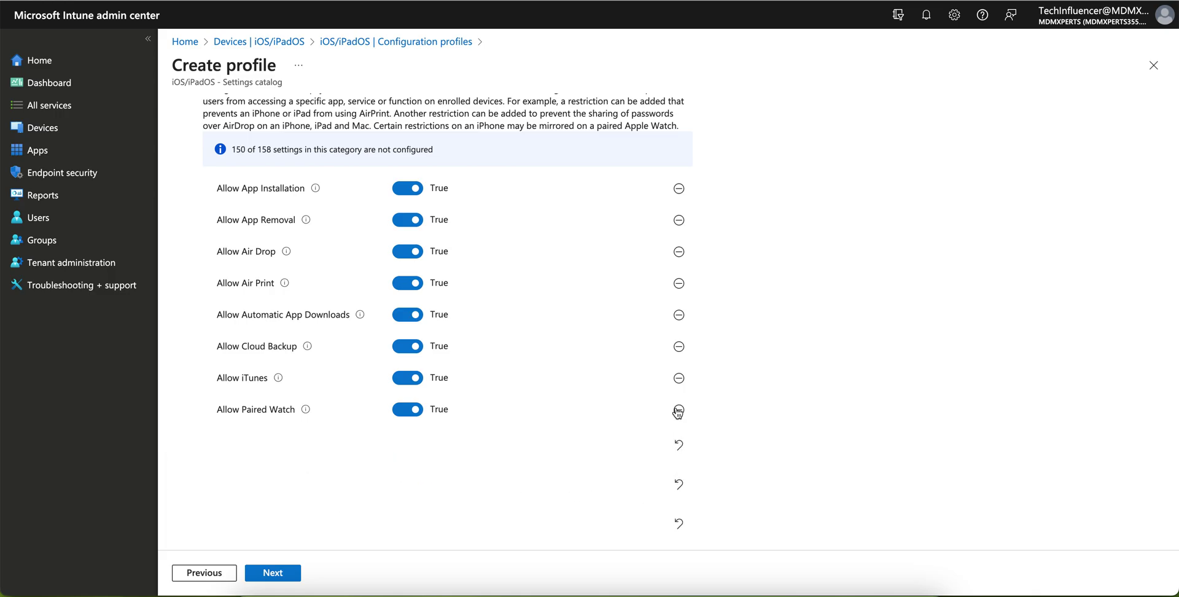
click(679, 411)
click(679, 378)
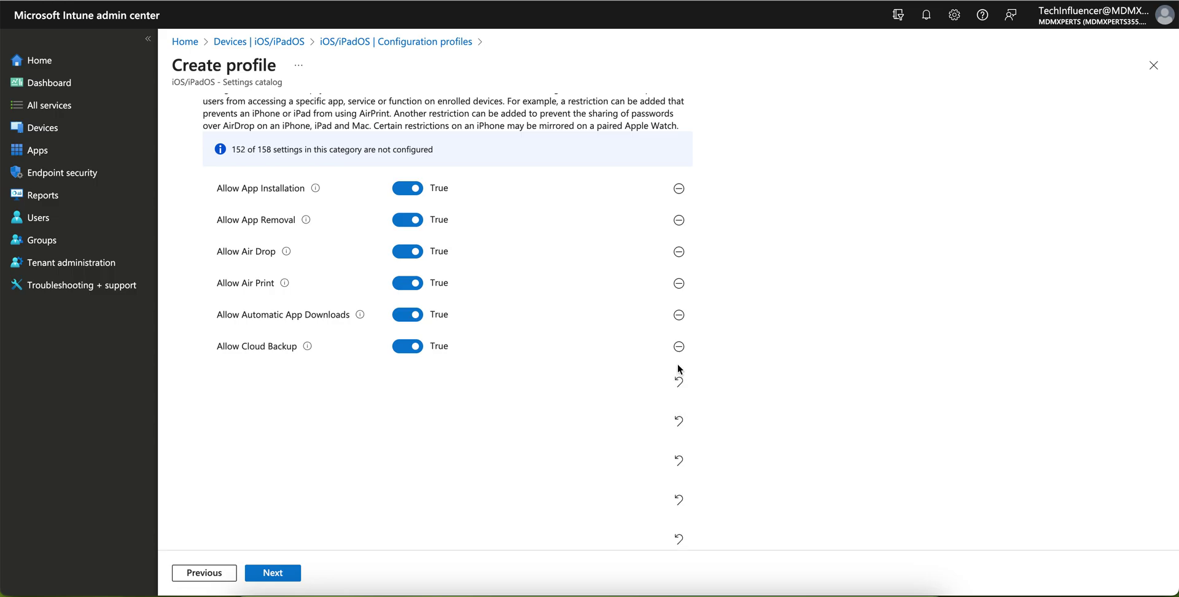
click(679, 284)
click(679, 251)
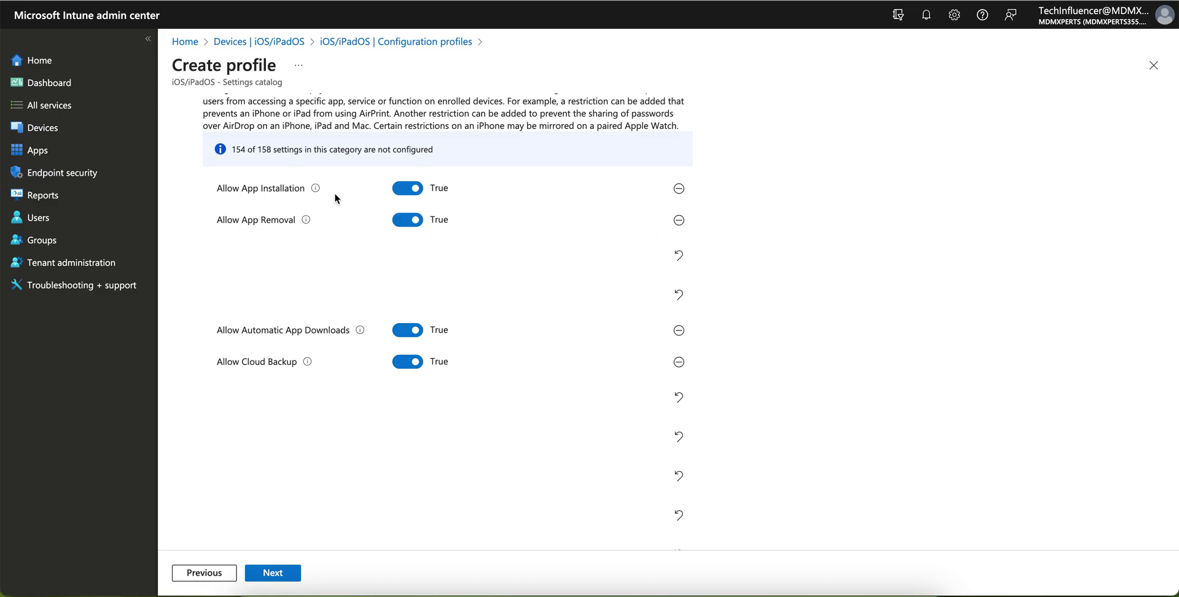
click(678, 188)
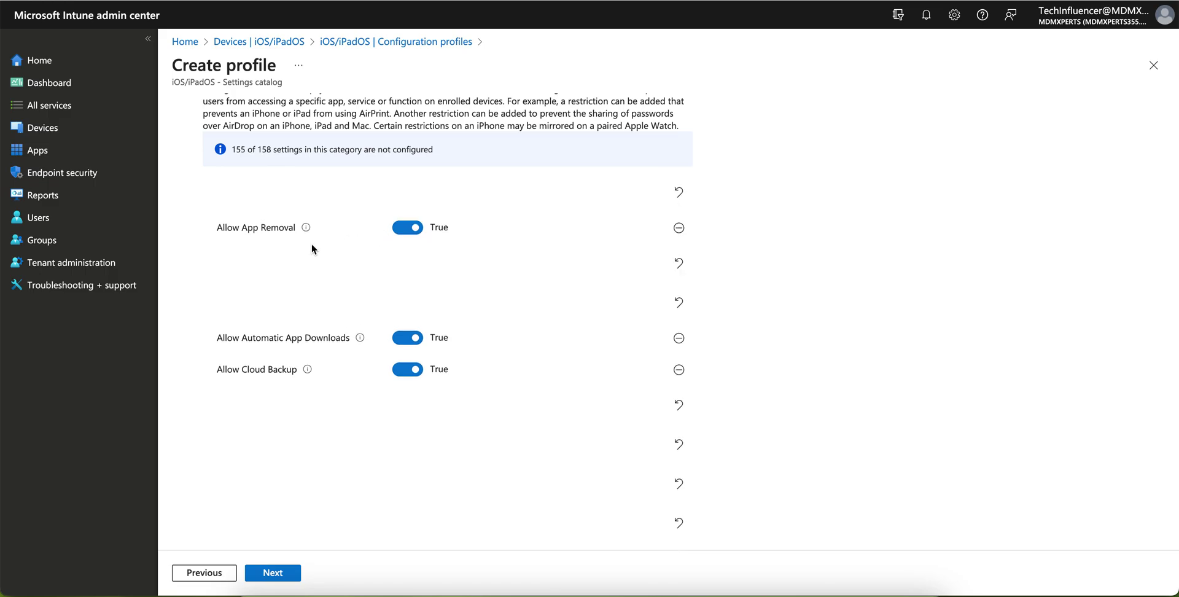
click(679, 228)
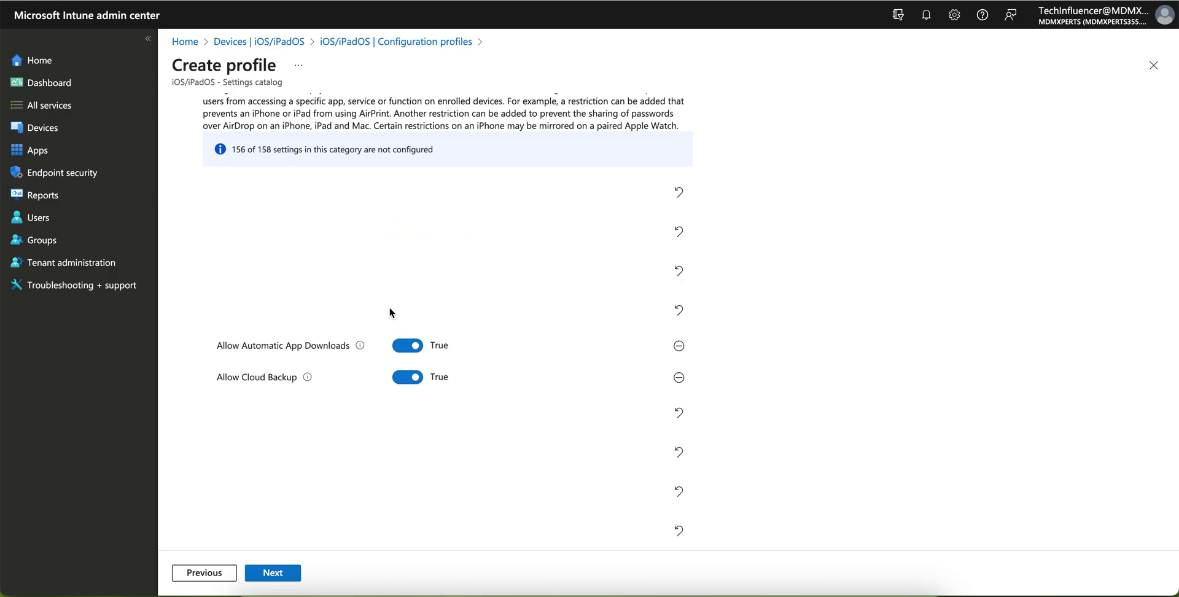
click(679, 346)
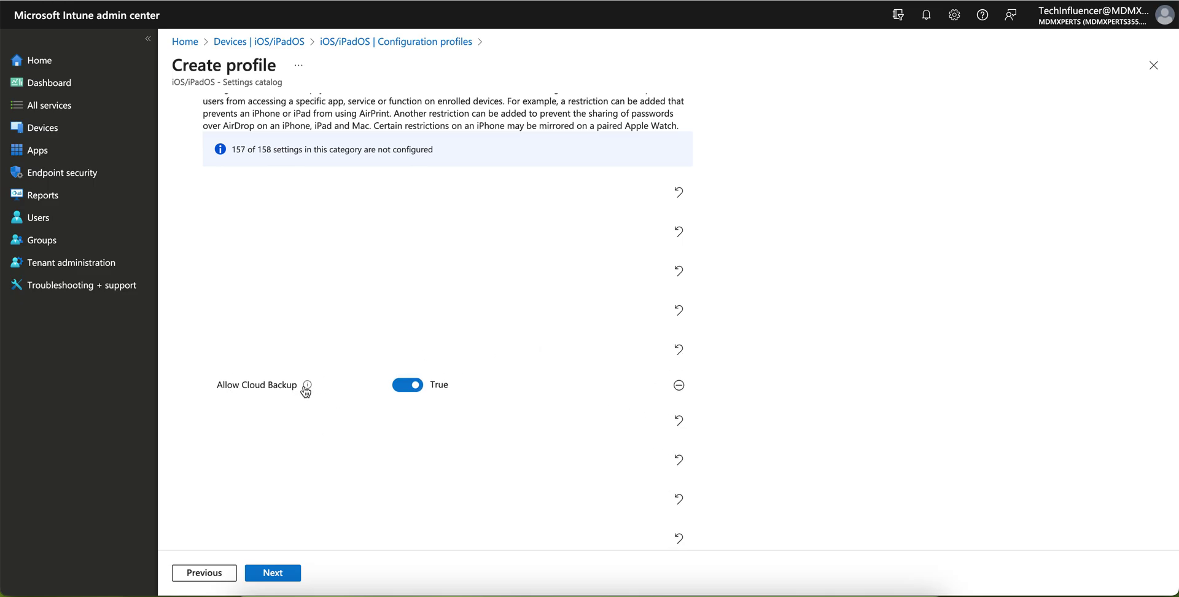
mouse_move(307, 377)
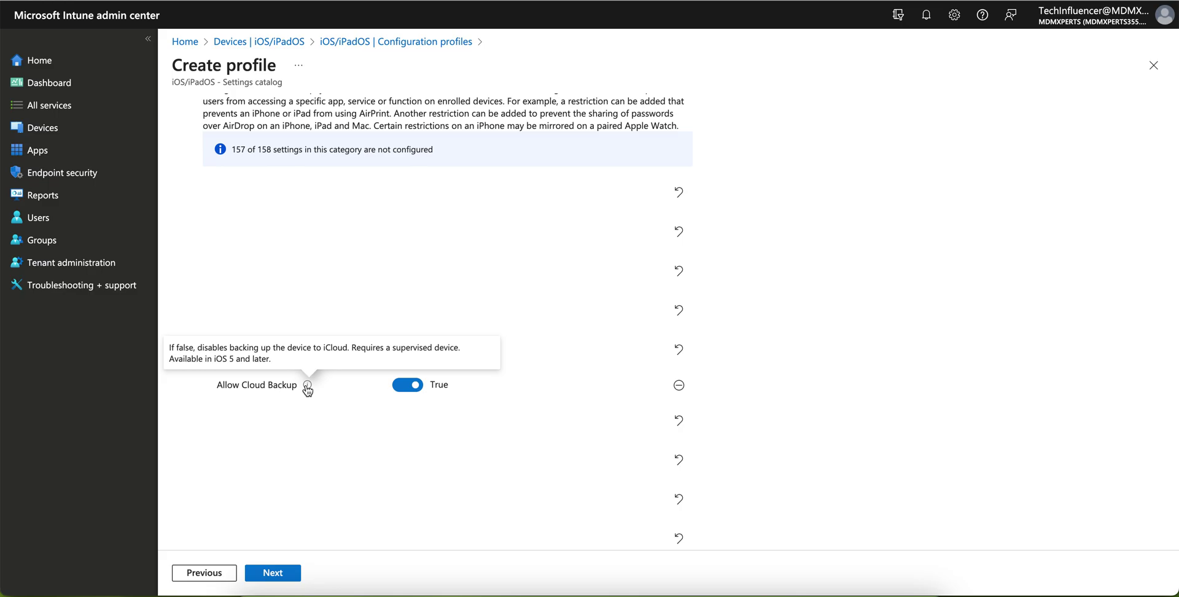
Step: Leave scope tags unchanged, assign All devices, and create 'Block App Download on iOS Devices'
click(283, 571)
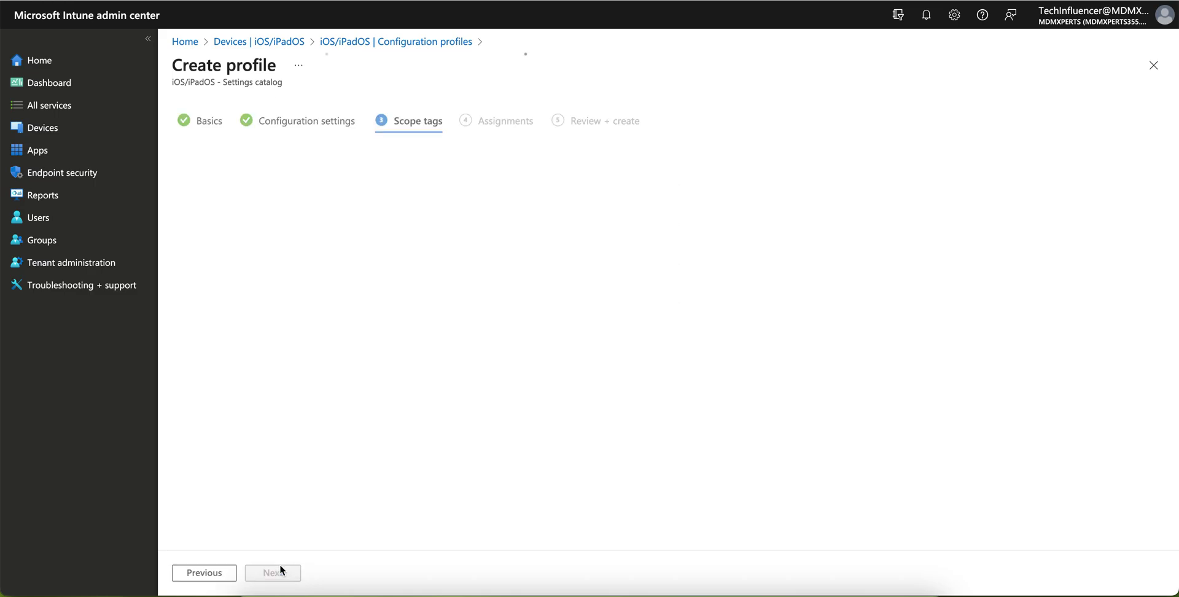
click(246, 234)
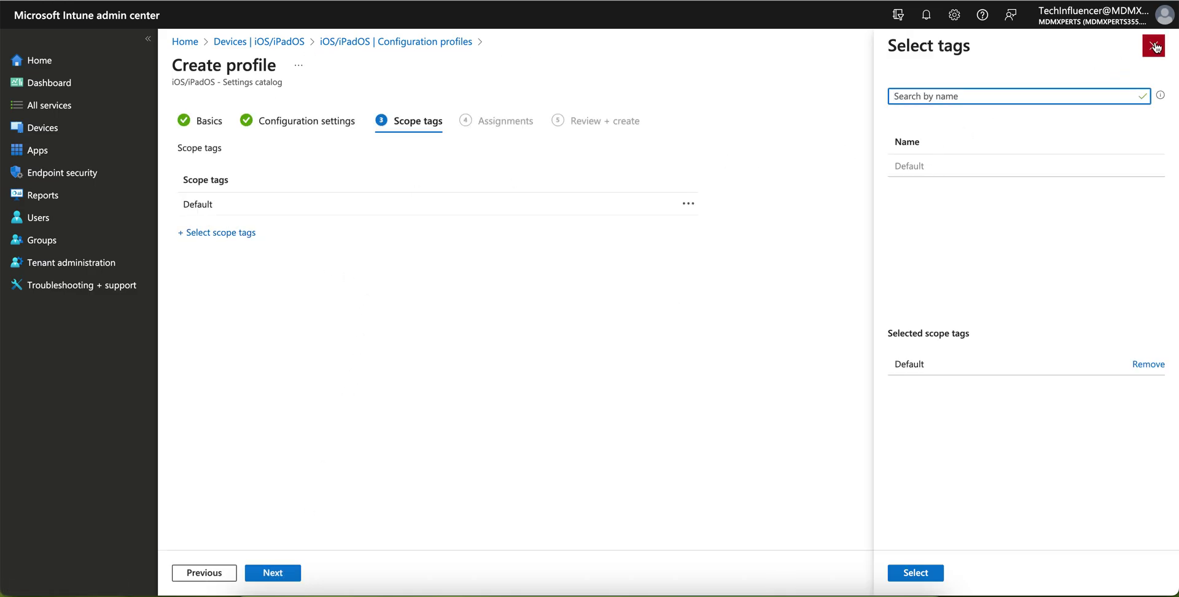
click(1154, 46)
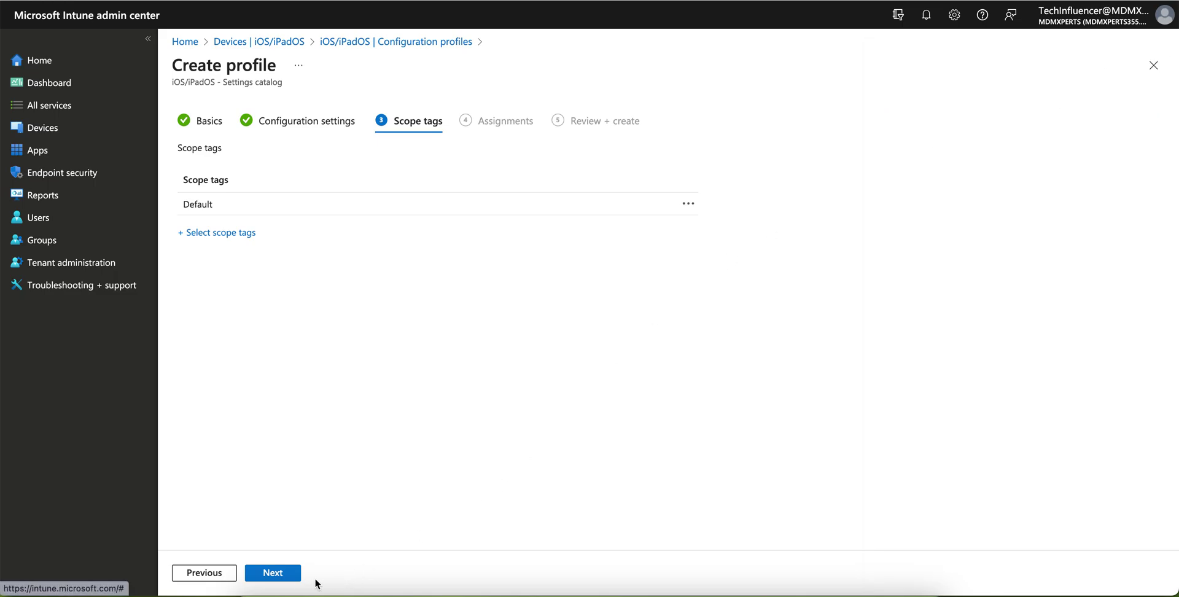
click(292, 580)
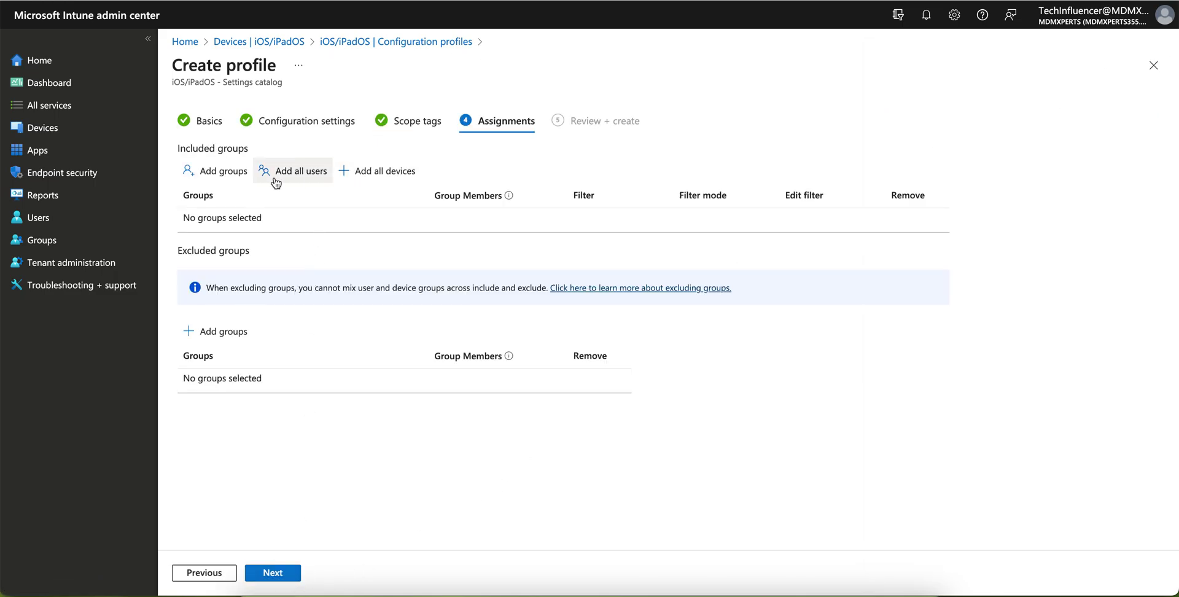
click(370, 172)
click(289, 574)
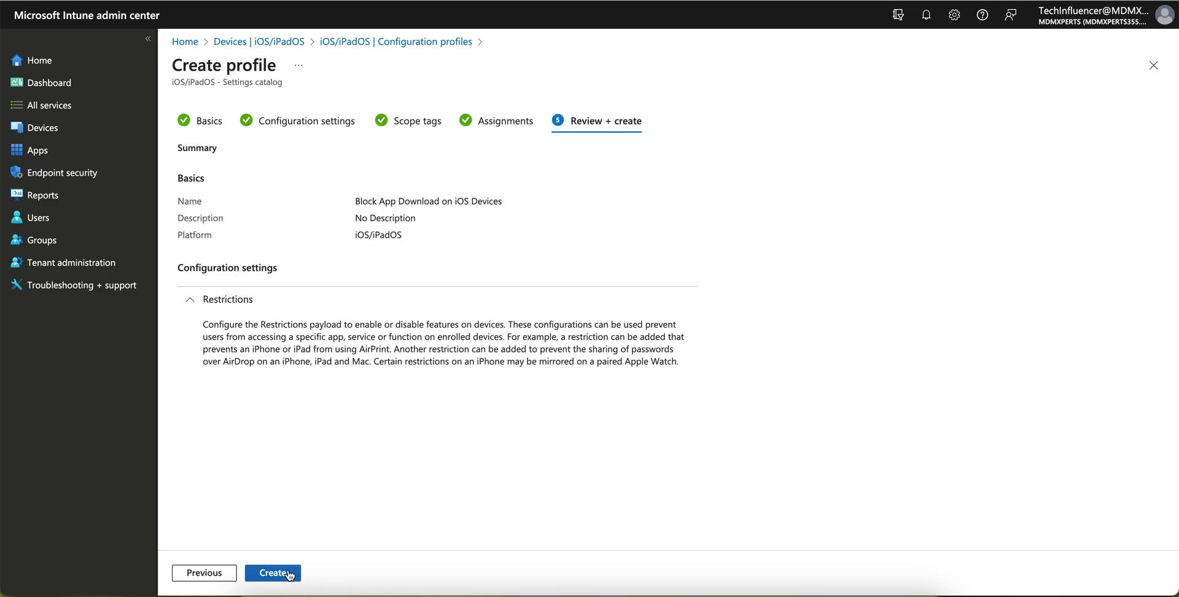
click(291, 573)
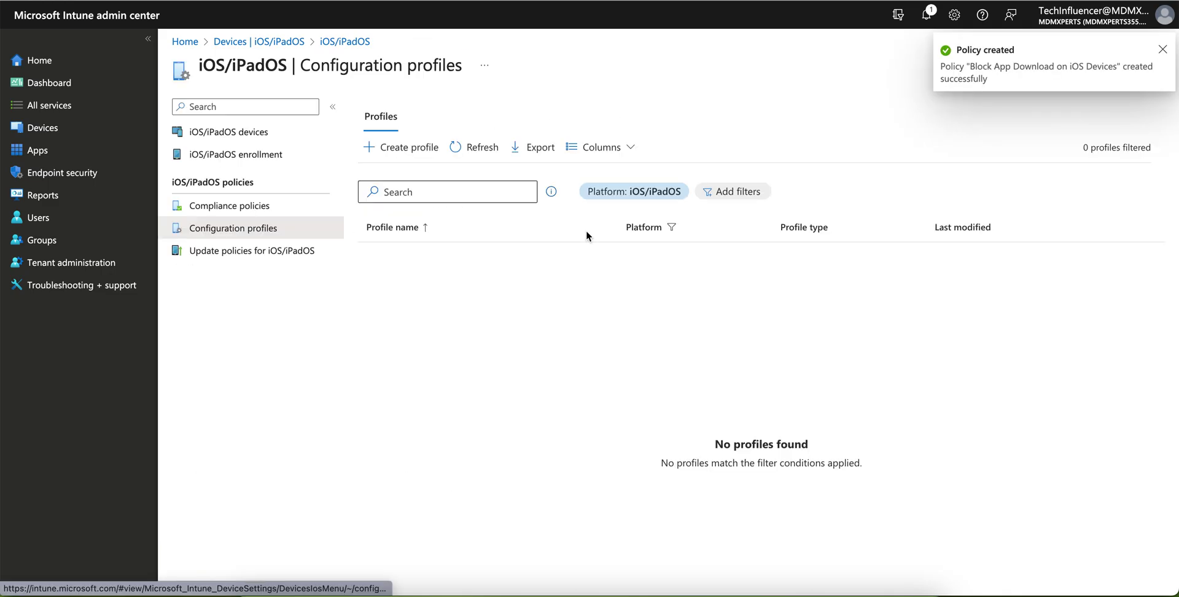
Step: Refresh the list, open 'Block App Download on iOS Devices' and expand its Restrictions settings
click(485, 155)
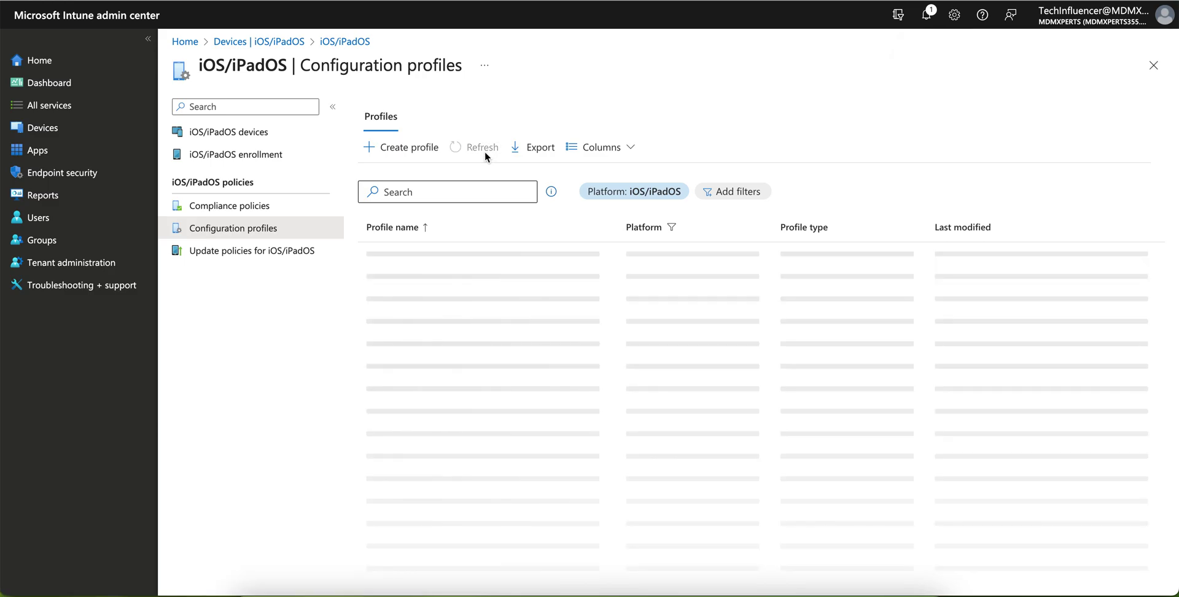
click(474, 255)
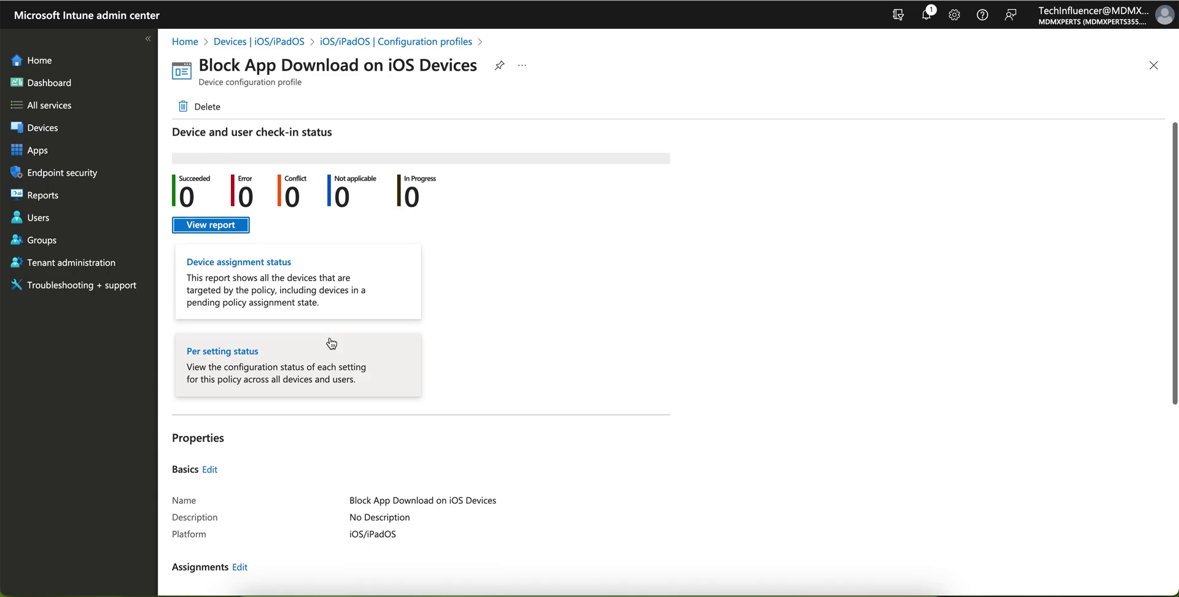
scroll(330, 339, down, 5)
click(303, 579)
scroll(310, 447, down, 3)
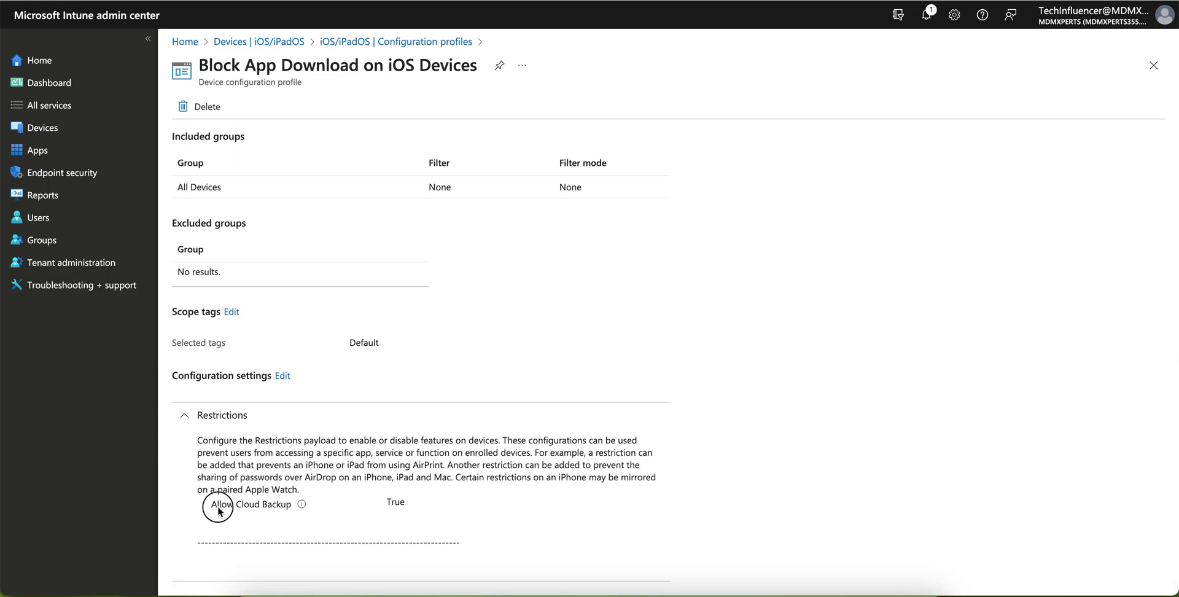
Step: Highlight the Allow Cloud Backup setting and its True value to confirm it
drag(219, 511, 342, 506)
click(341, 507)
drag(303, 453, 483, 452)
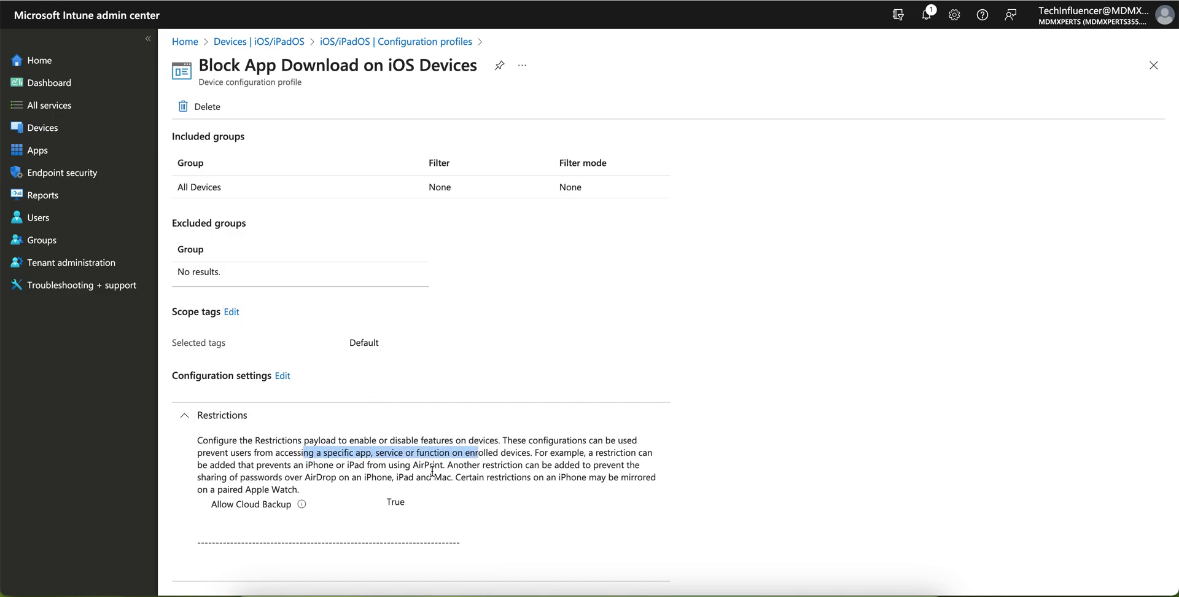
click(408, 504)
drag(408, 503, 326, 506)
drag(218, 509, 303, 502)
click(325, 504)
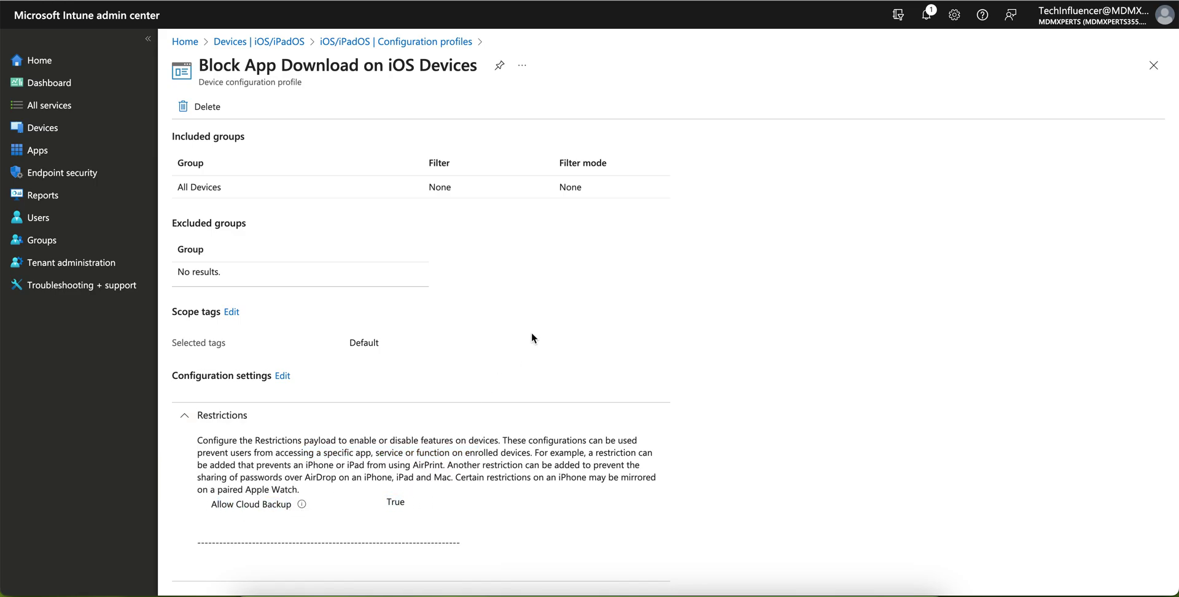
Step: Leave the 'Block App Download on iOS Devices' profile page for the Devices overview
scroll(532, 333, up, 5)
click(85, 134)
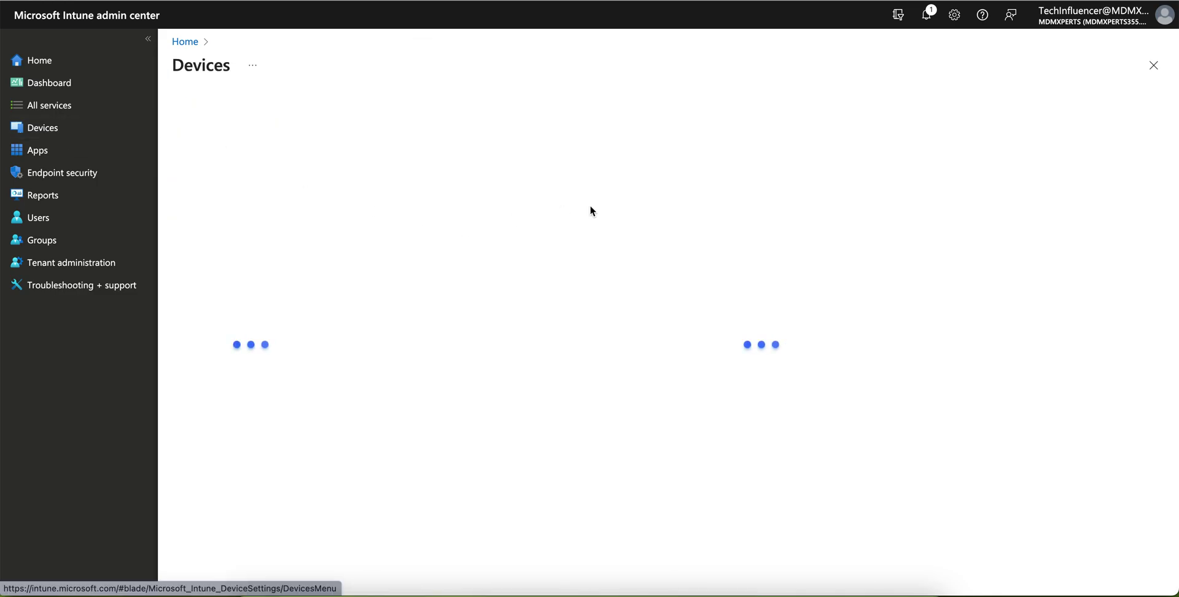